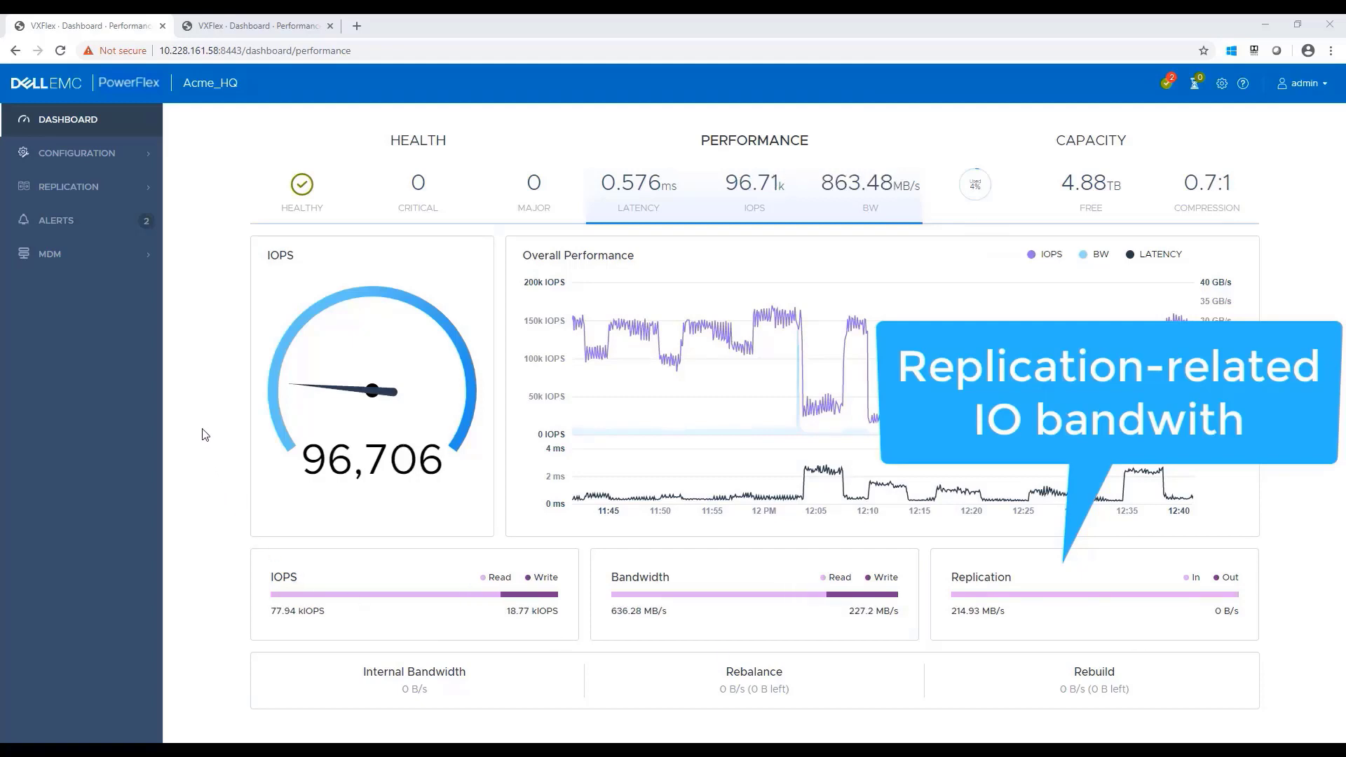
- View the Acme_London dashboard, then return to Acme_HQ and expand its REPLICATION menu
left_click(250, 27)
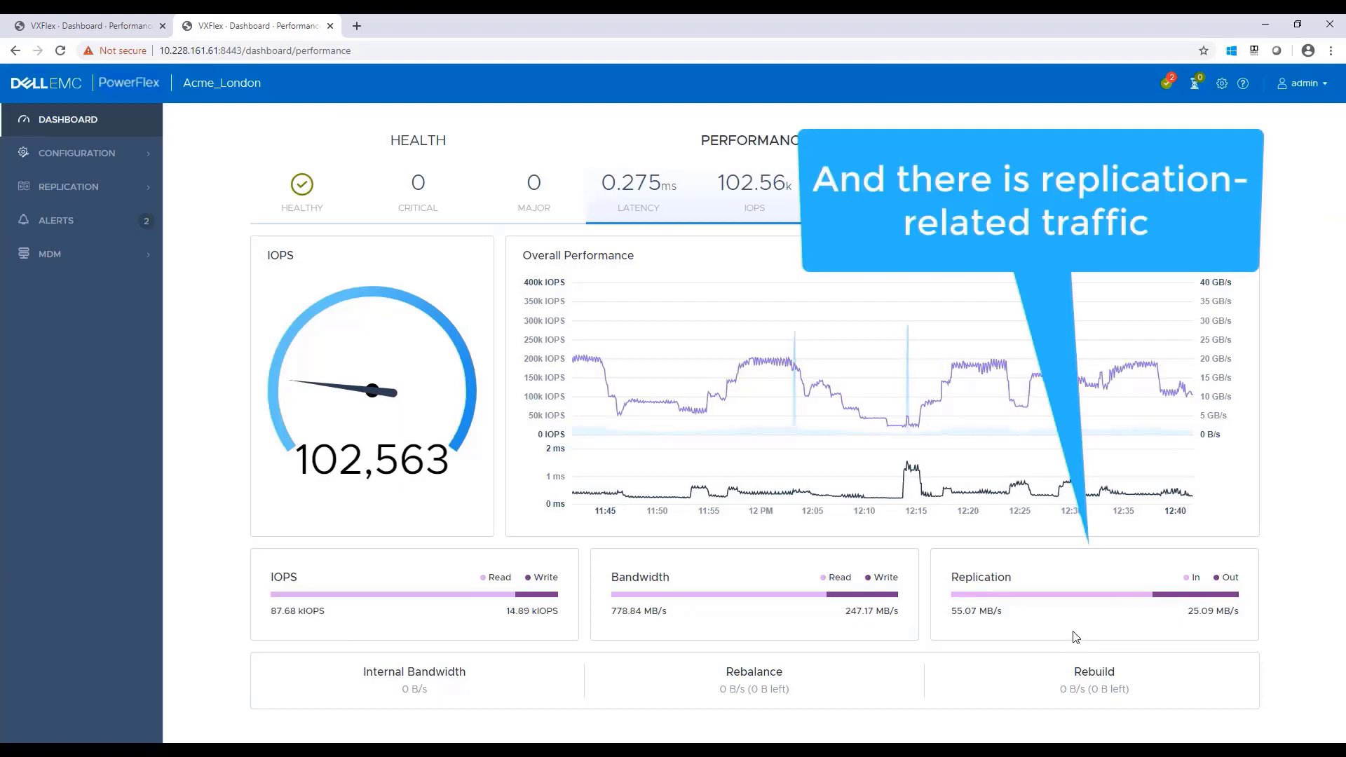
left_click(70, 25)
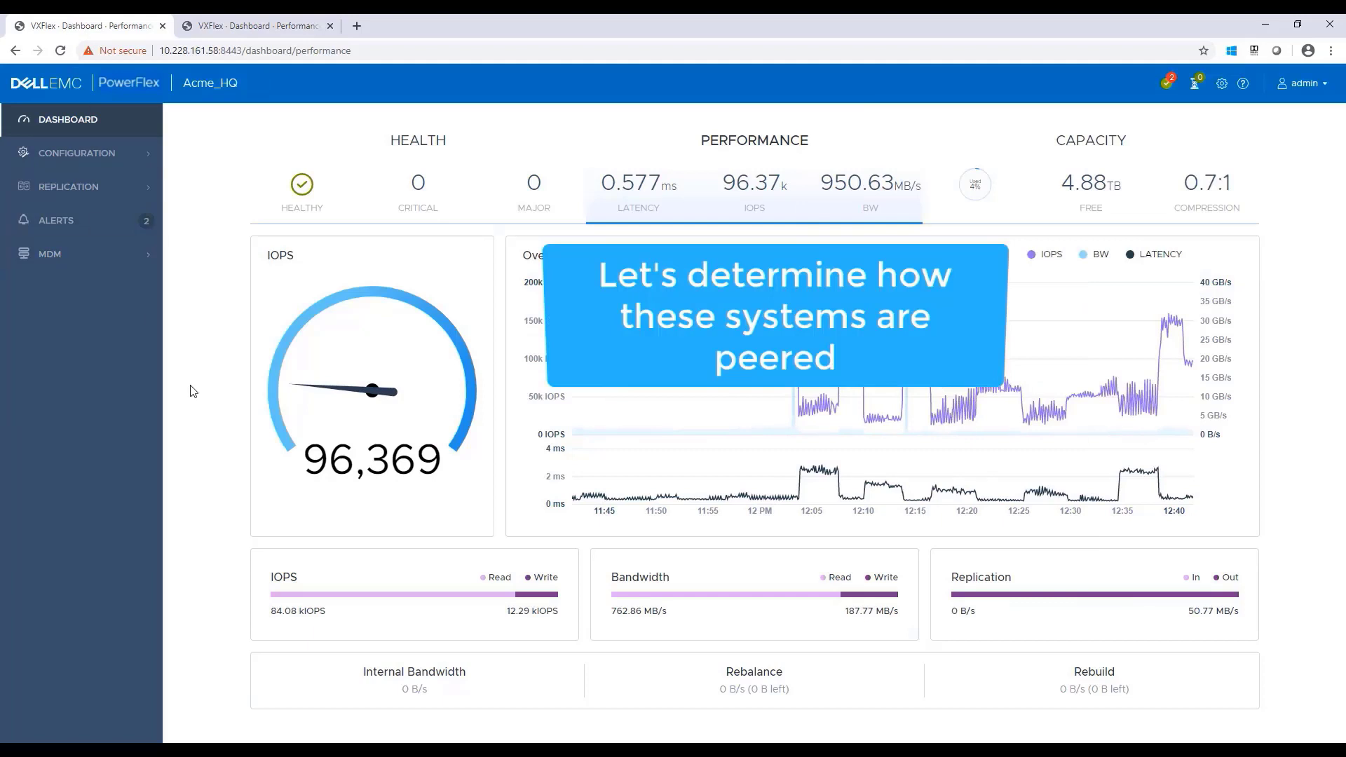
left_click(149, 195)
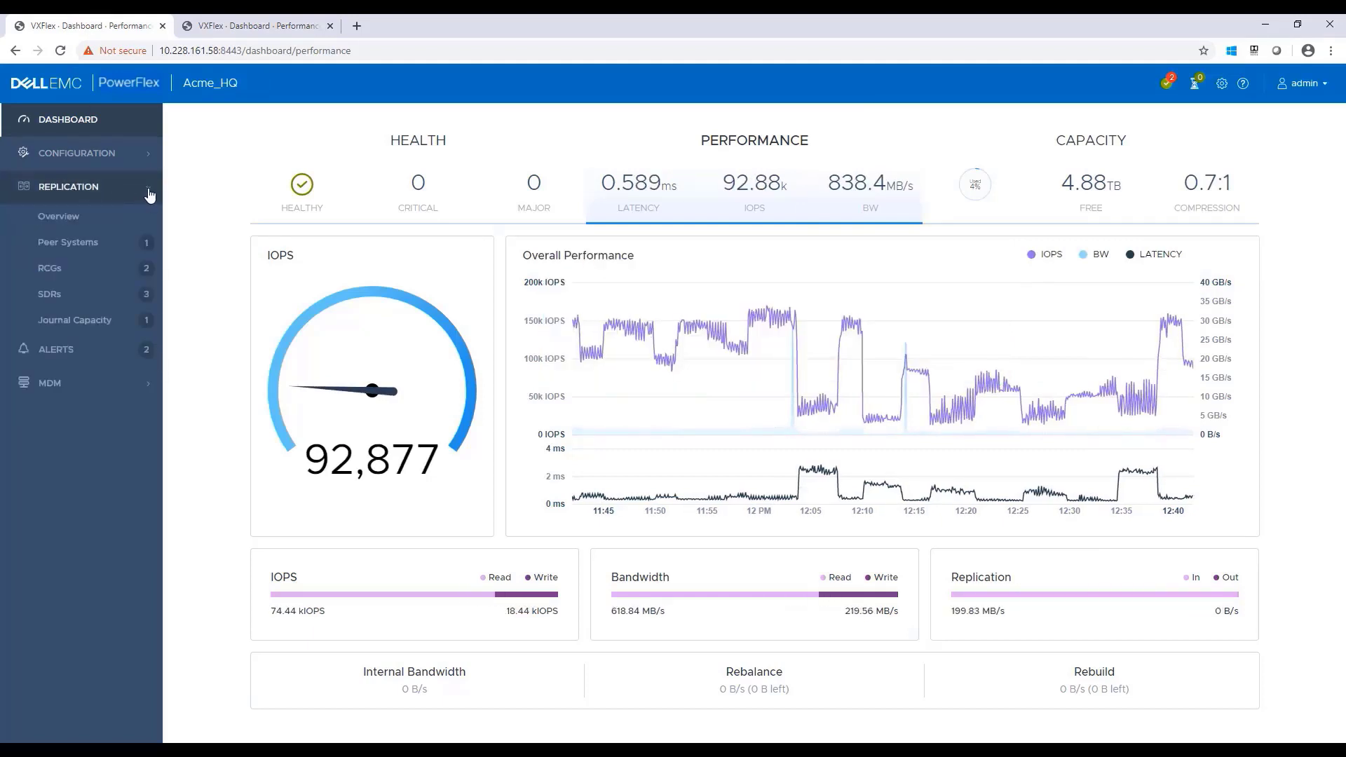
- Check Peer Systems on Acme_HQ and Acme_London, then list Acme_HQ's RCGs cg1 and cg2
left_click(108, 245)
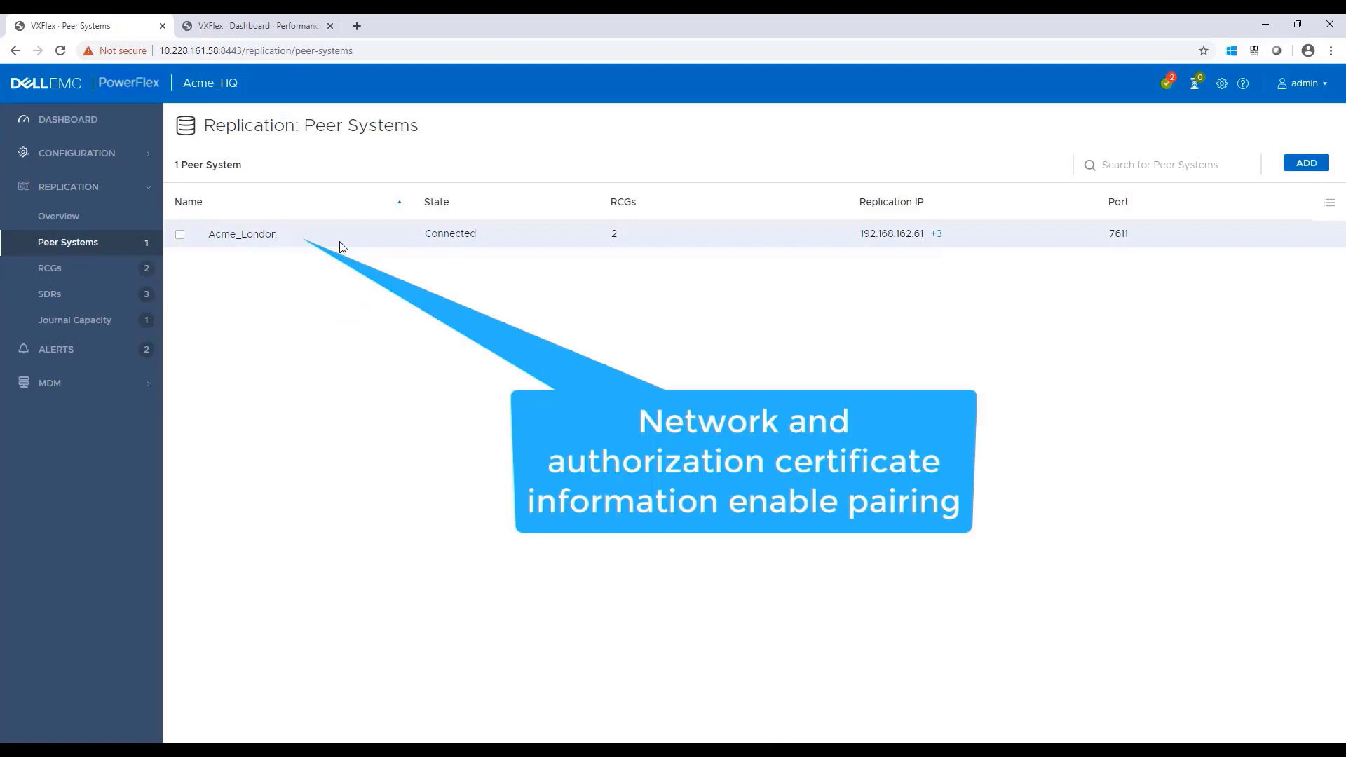
left_click(279, 28)
left_click(150, 190)
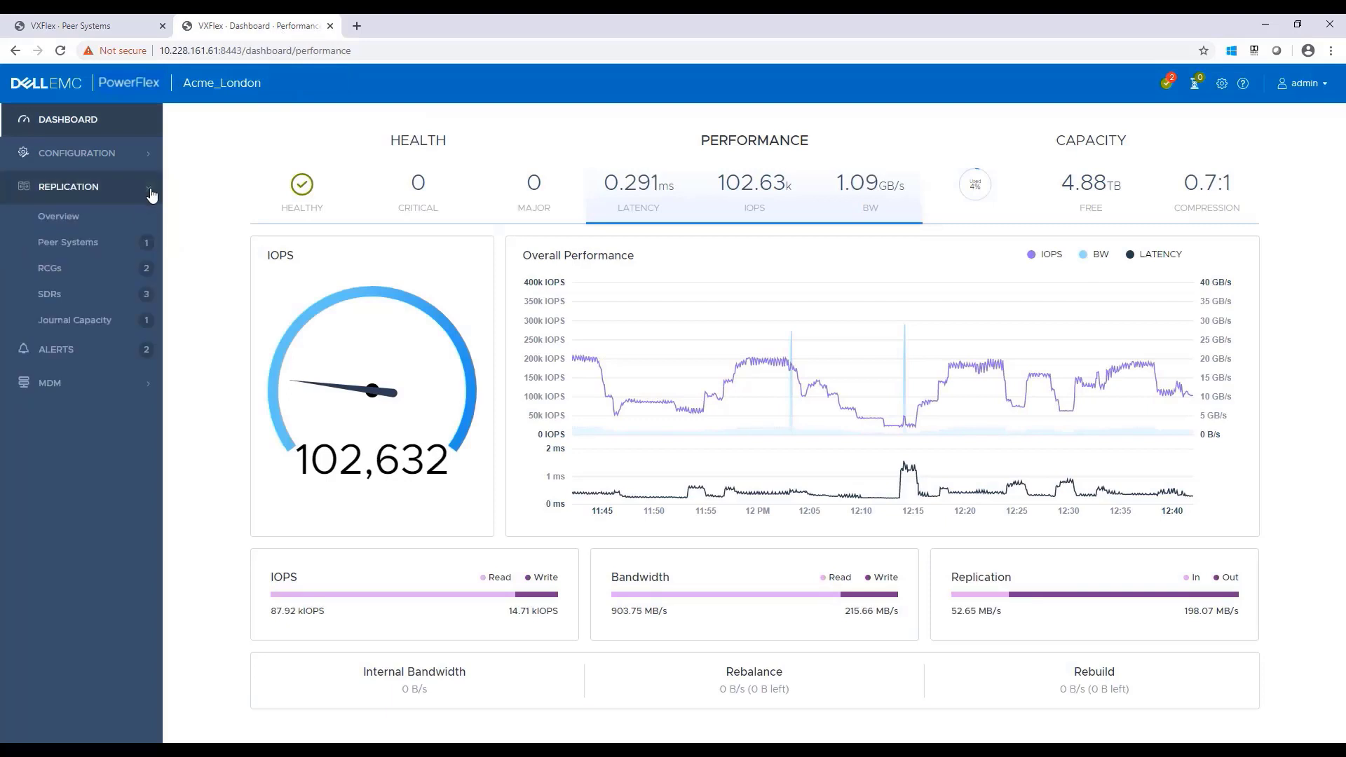
left_click(126, 244)
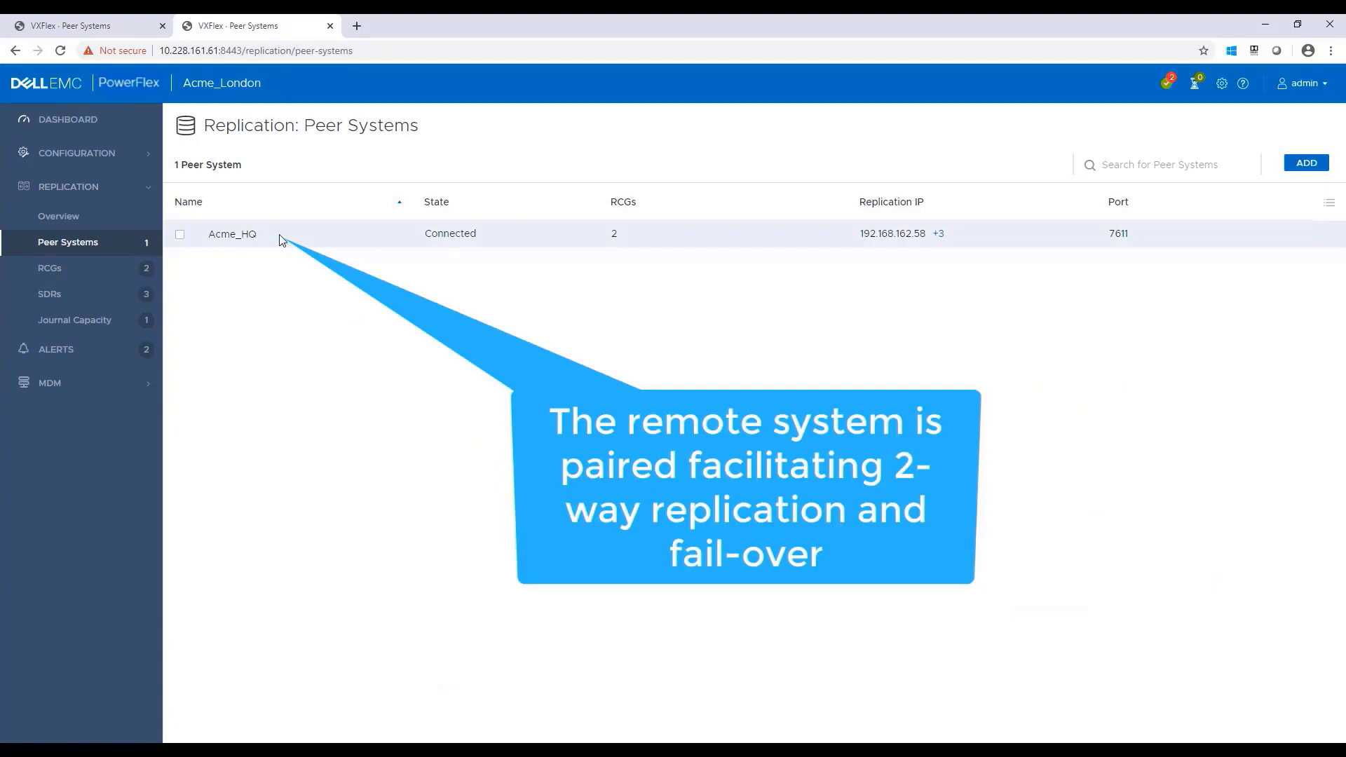
left_click(131, 27)
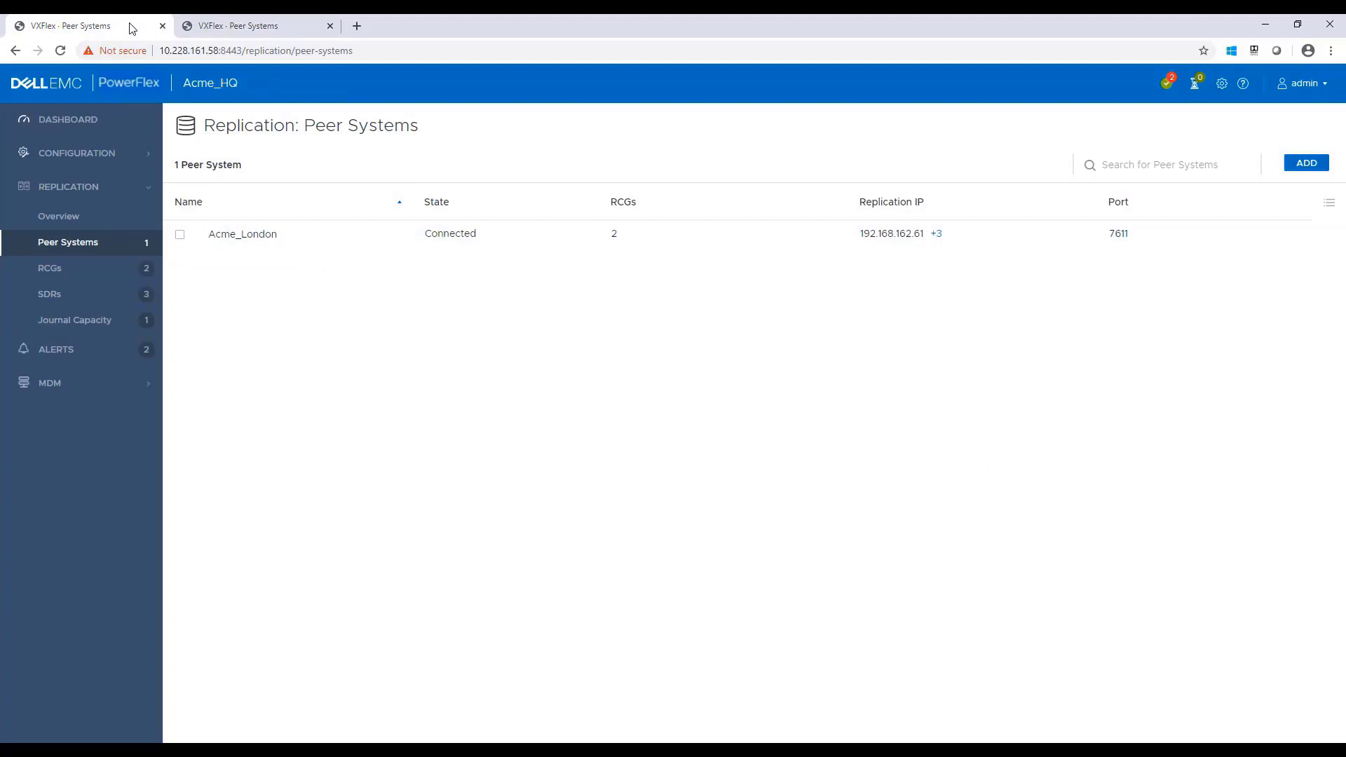
left_click(96, 271)
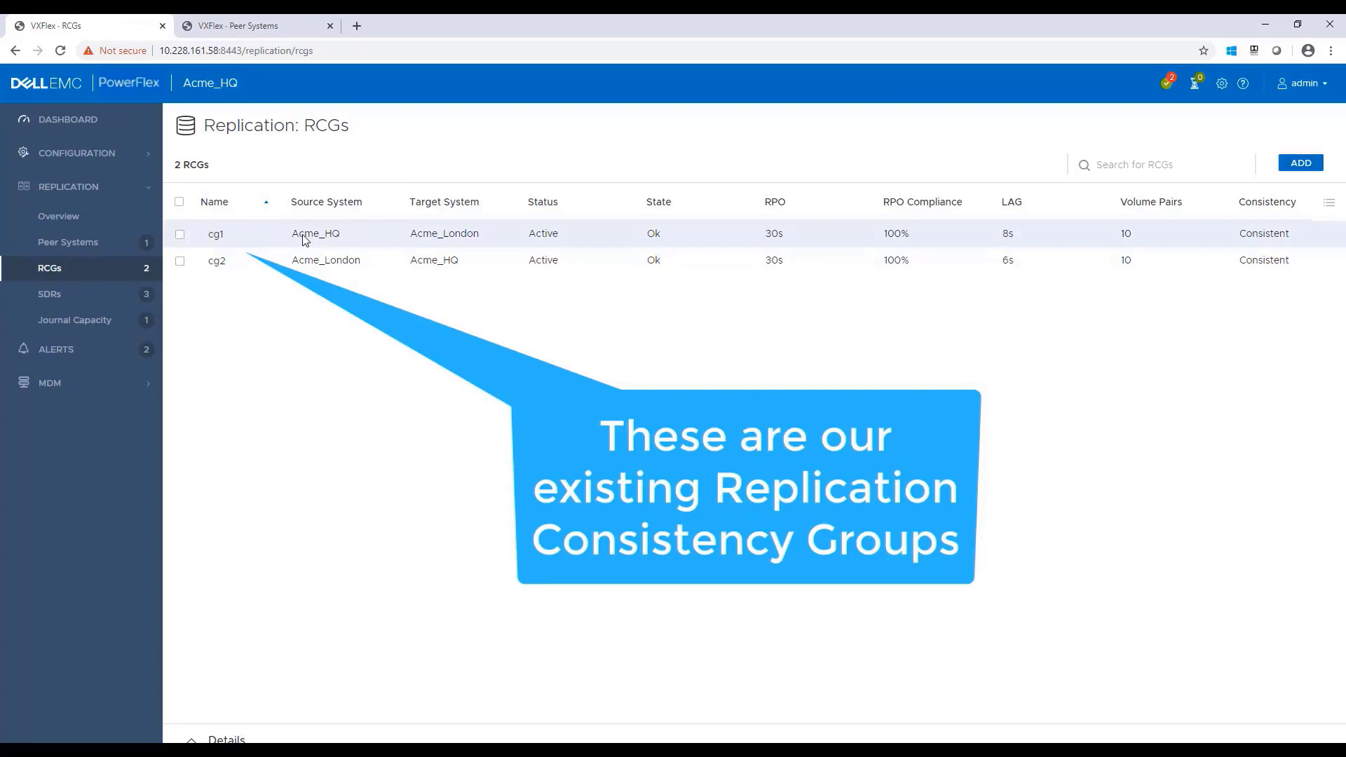
left_click(303, 244)
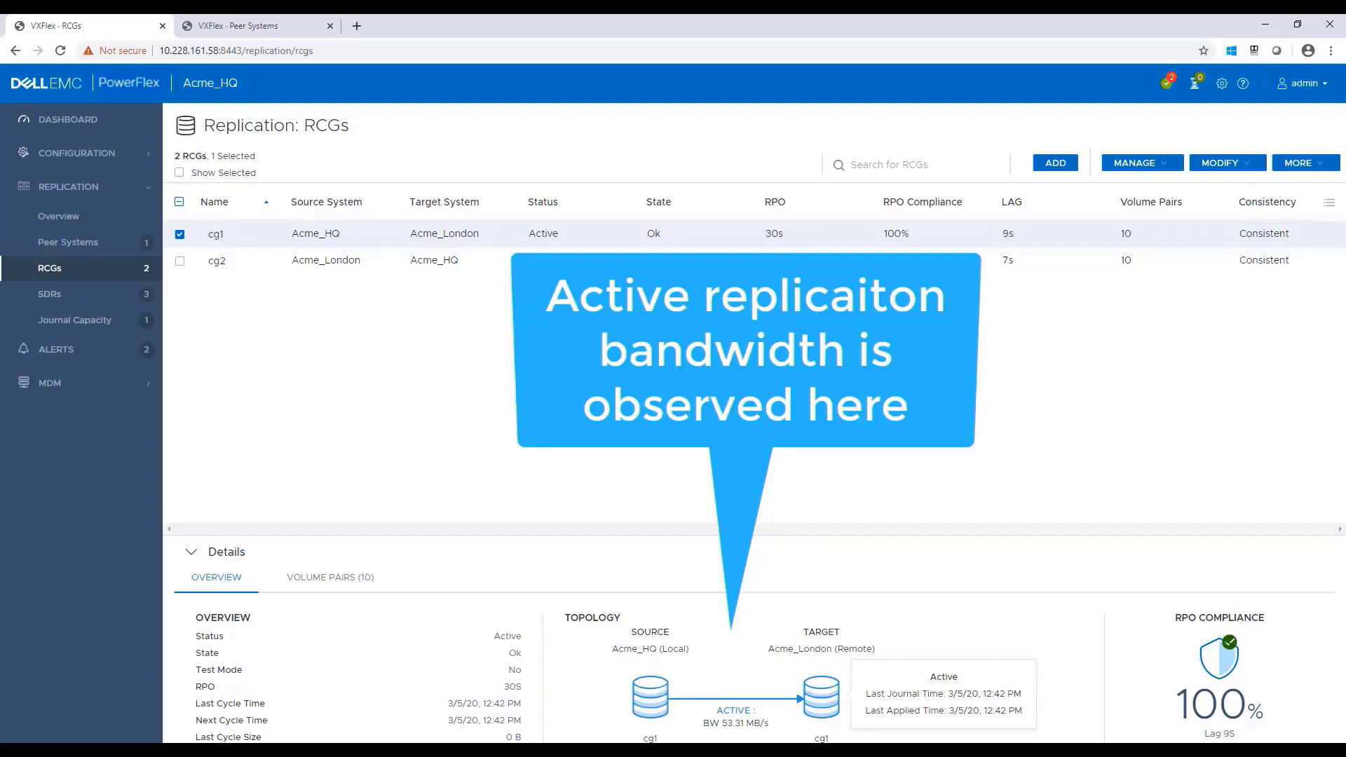
left_click(340, 579)
mouse_move(1305, 728)
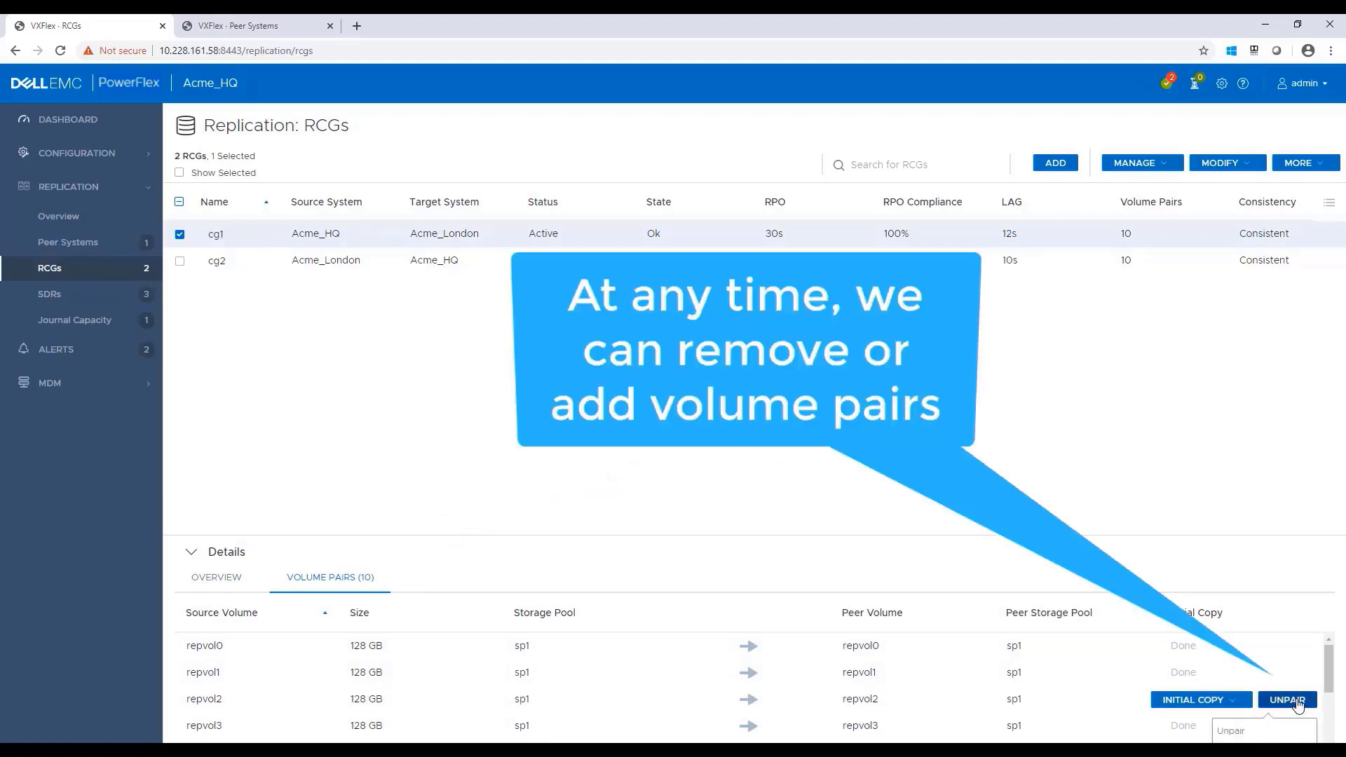
left_click(250, 241)
left_click(244, 264)
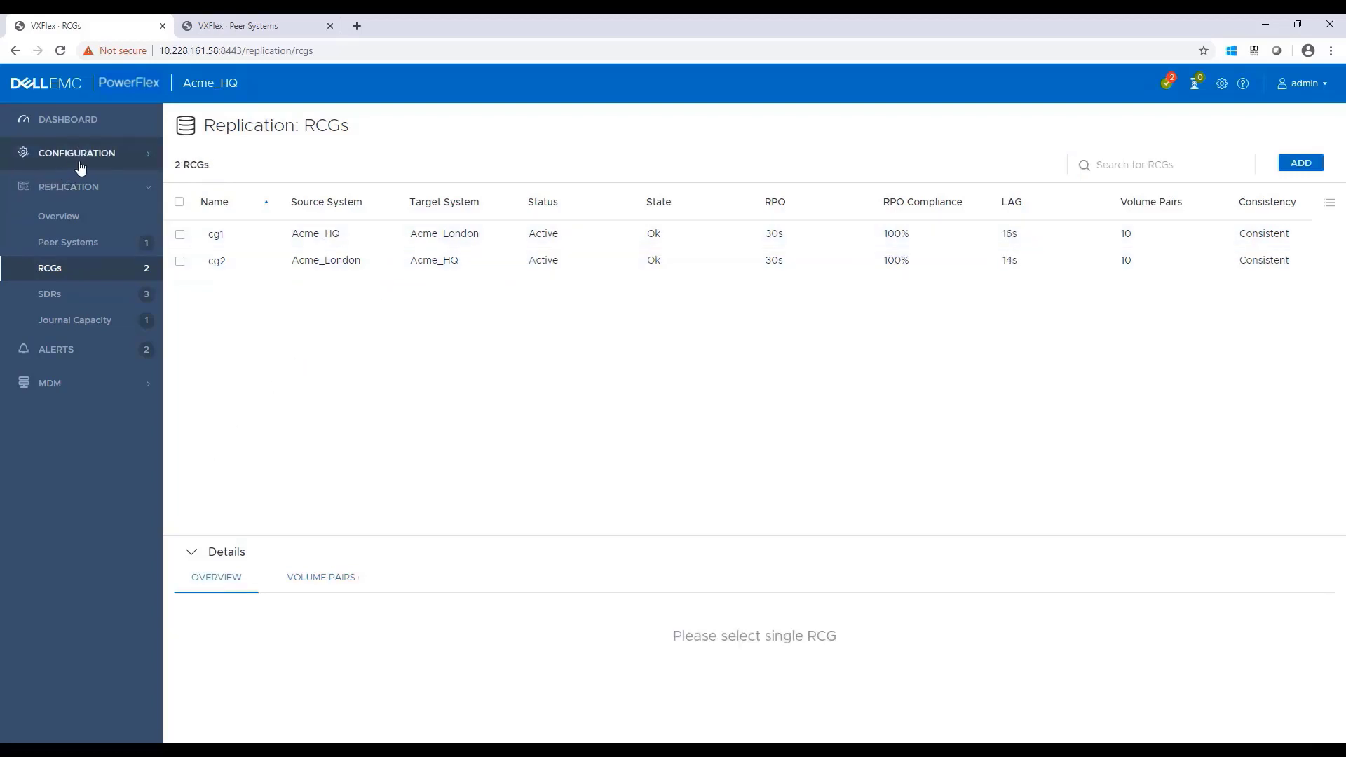
- Add a 256 GB volume named repdemo1 on Acme_HQ
left_click(83, 166)
left_click(70, 342)
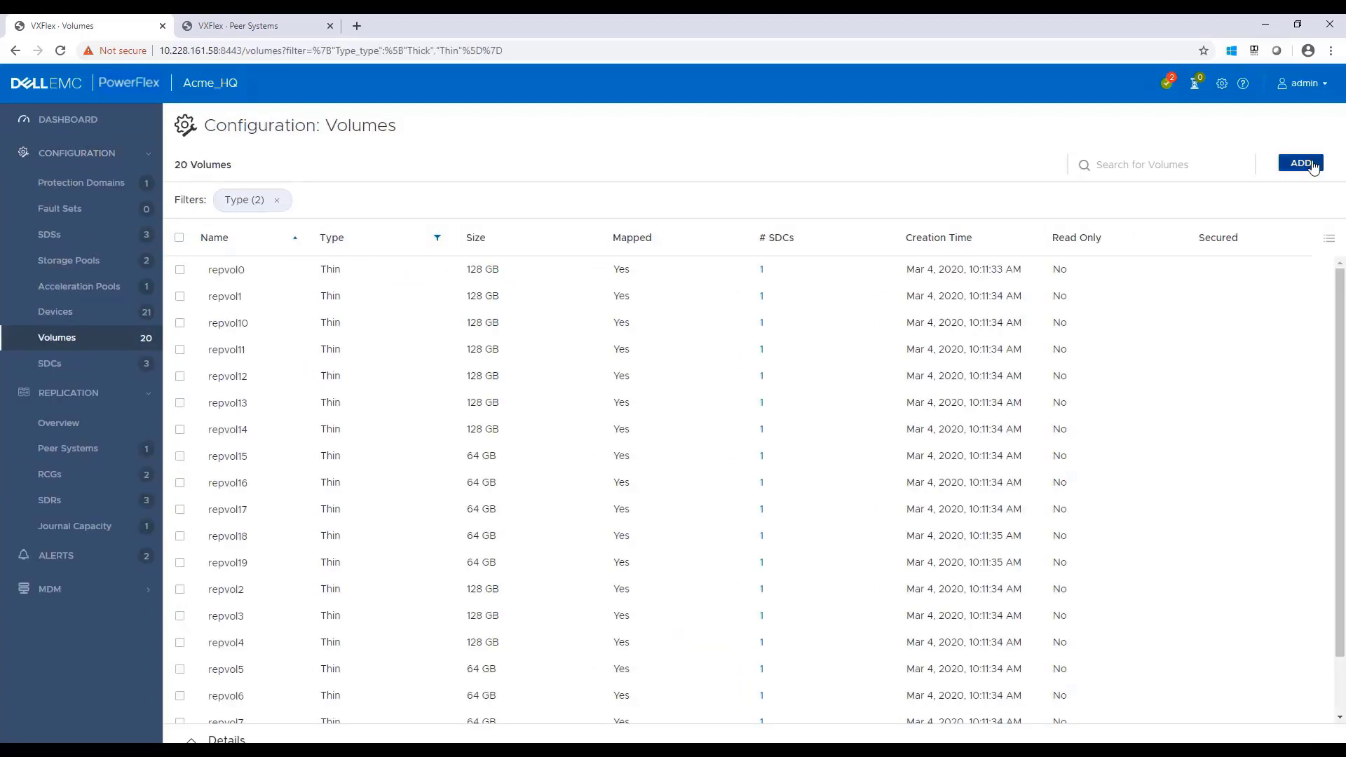
left_click(1308, 165)
left_click(579, 388)
type("repdemo1")
left_click(575, 443)
type("256")
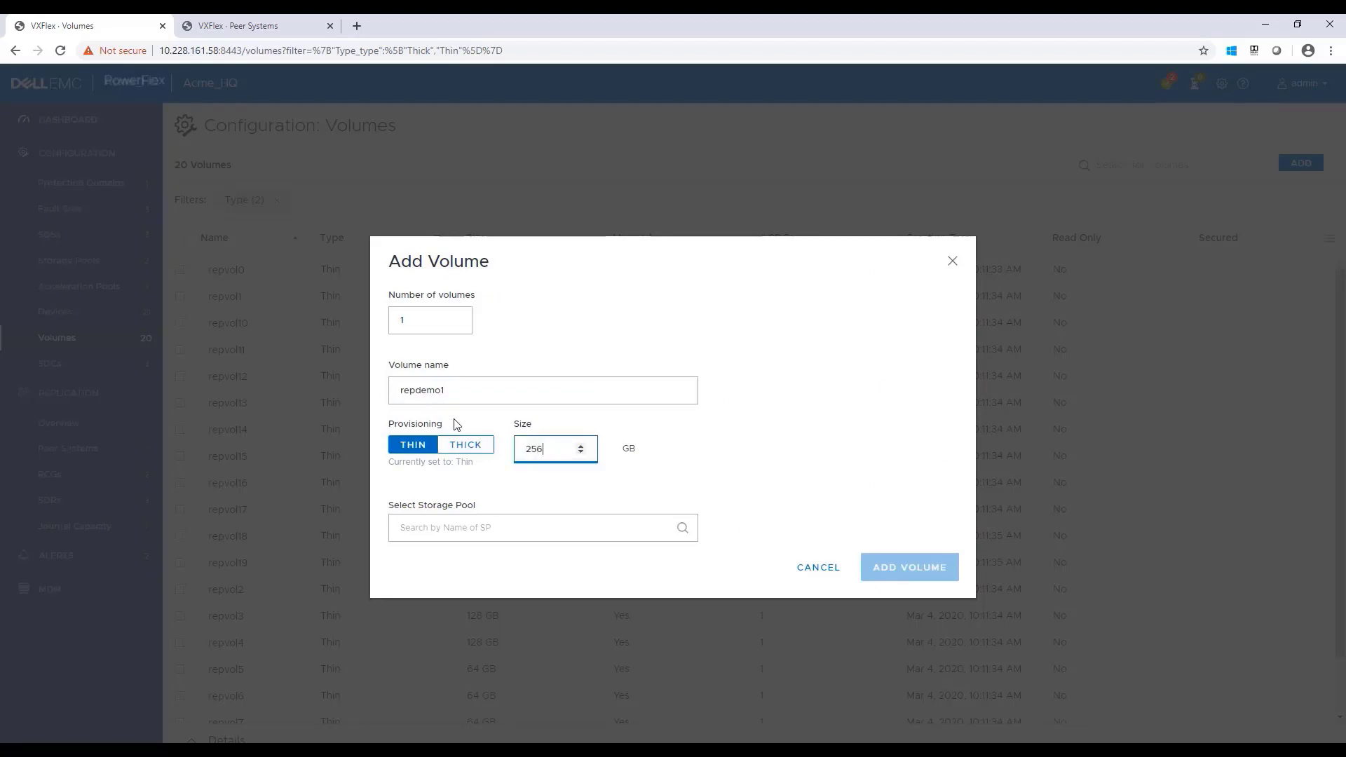
left_click(490, 527)
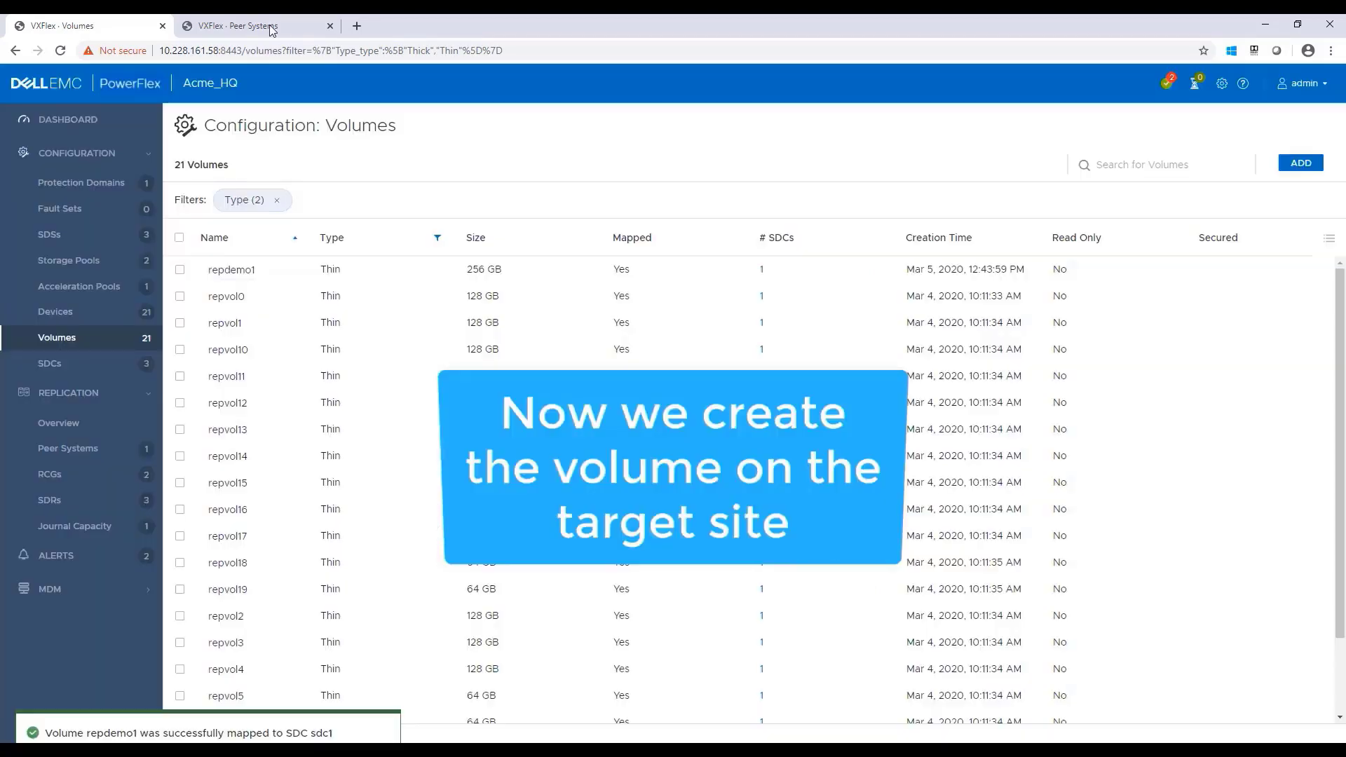
- Create the same 256 GB repdemo1 volume in storage pool sp1 on Acme_London
left_click(270, 28)
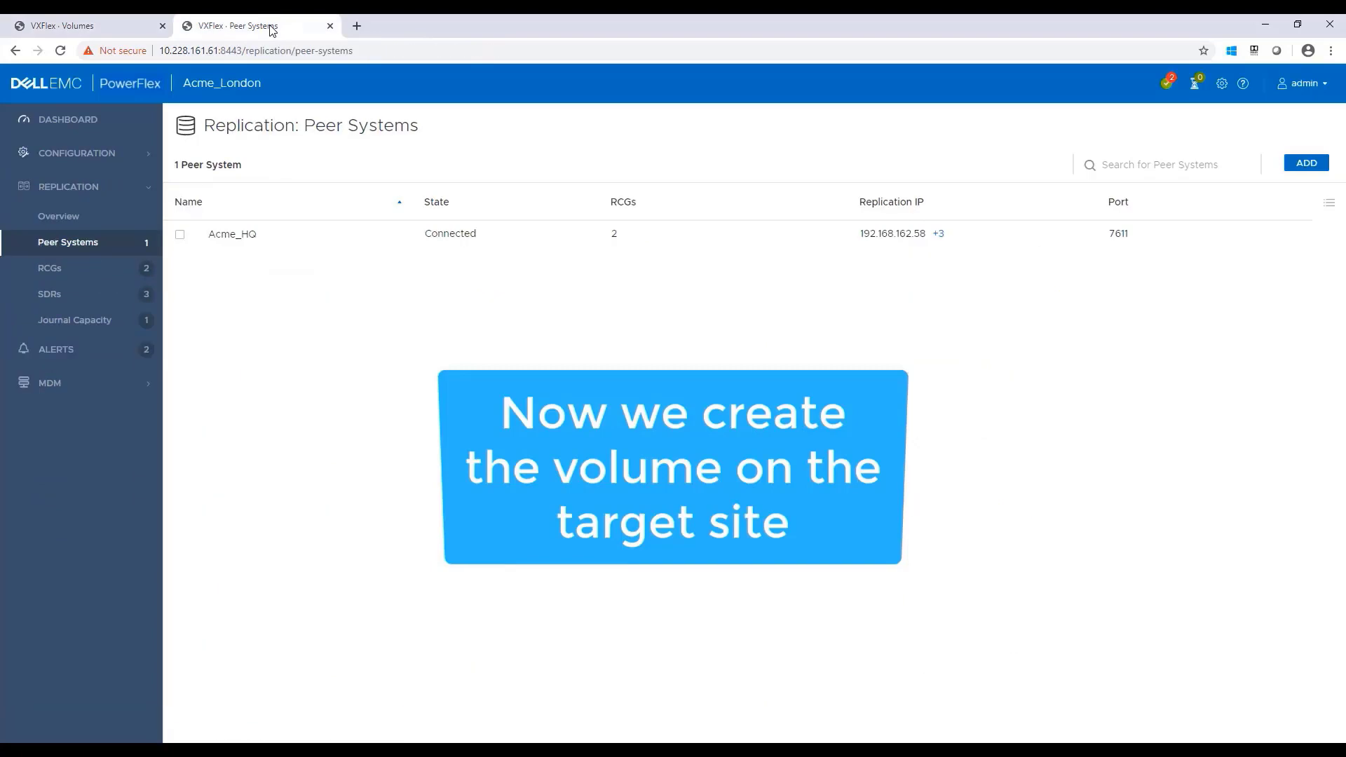
left_click(143, 157)
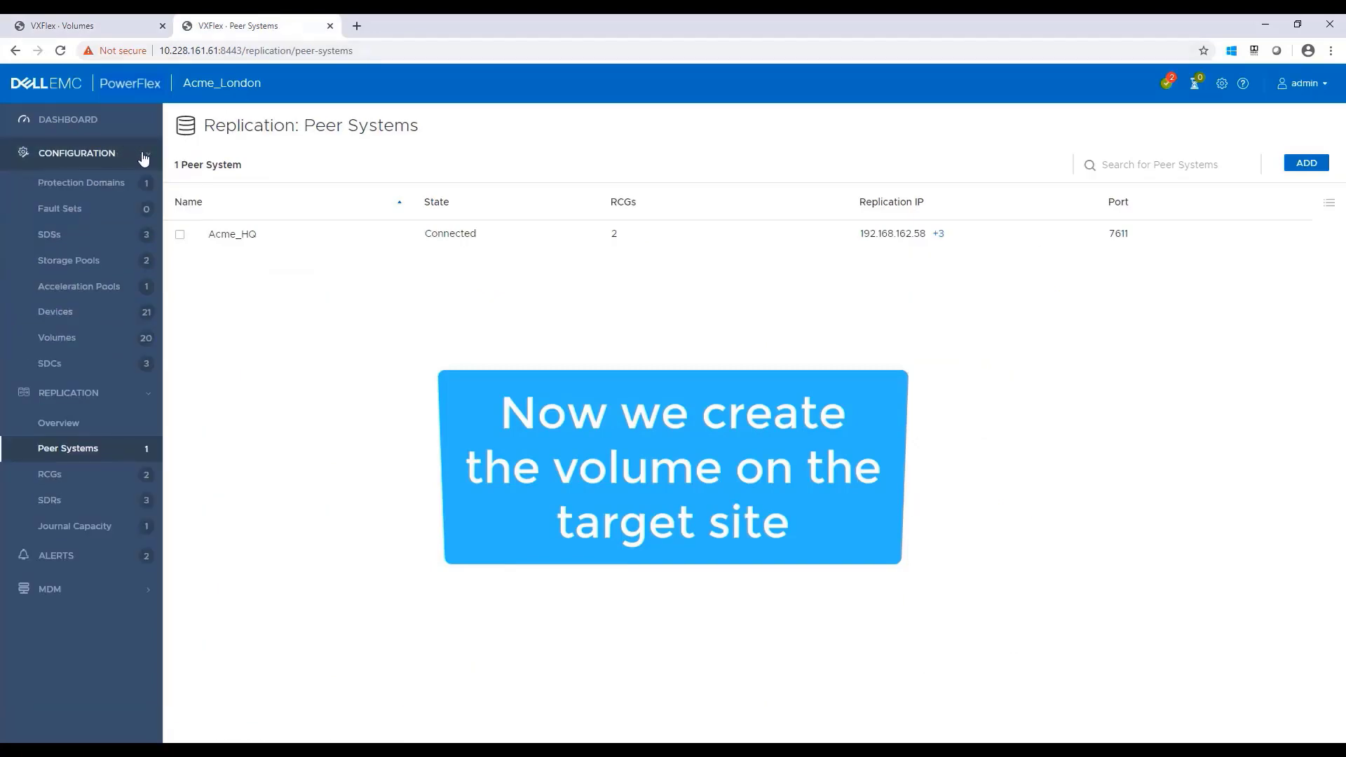
left_click(92, 341)
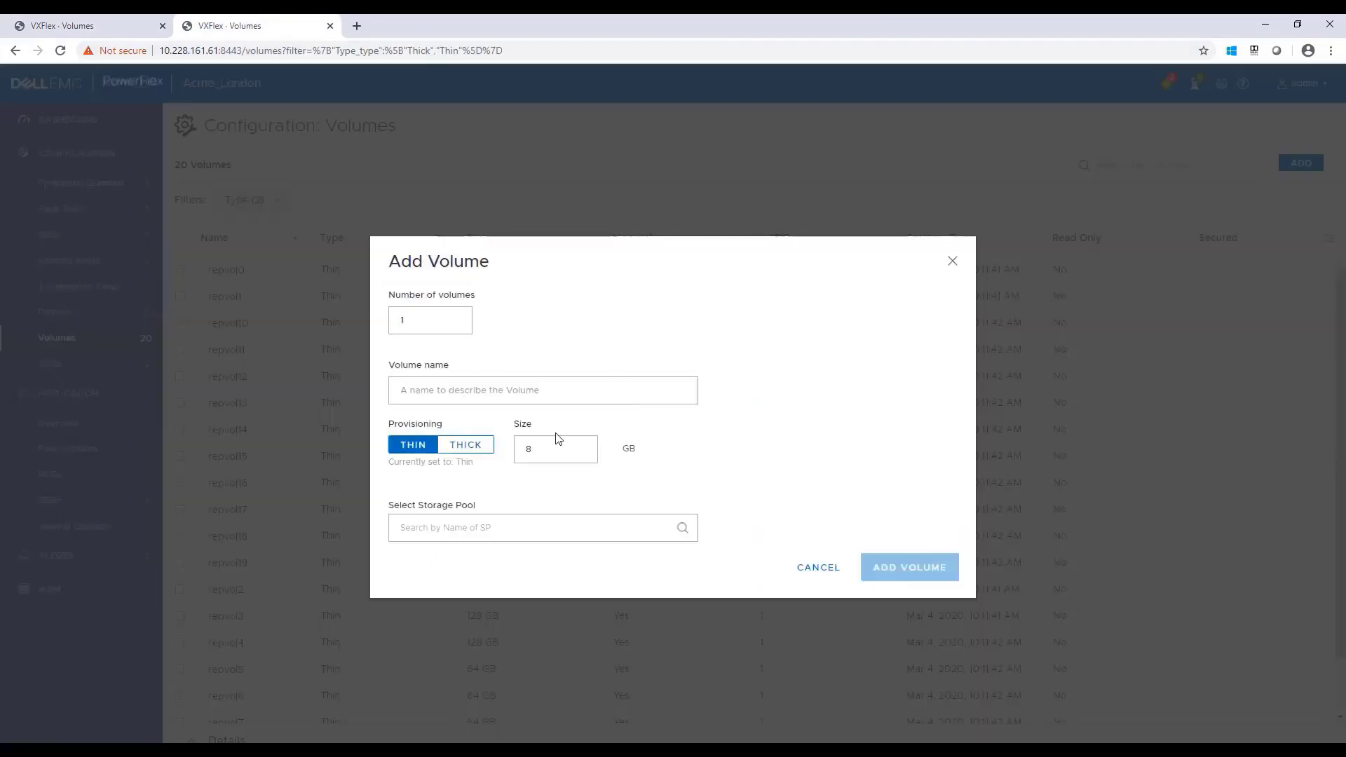
type("repdemo1")
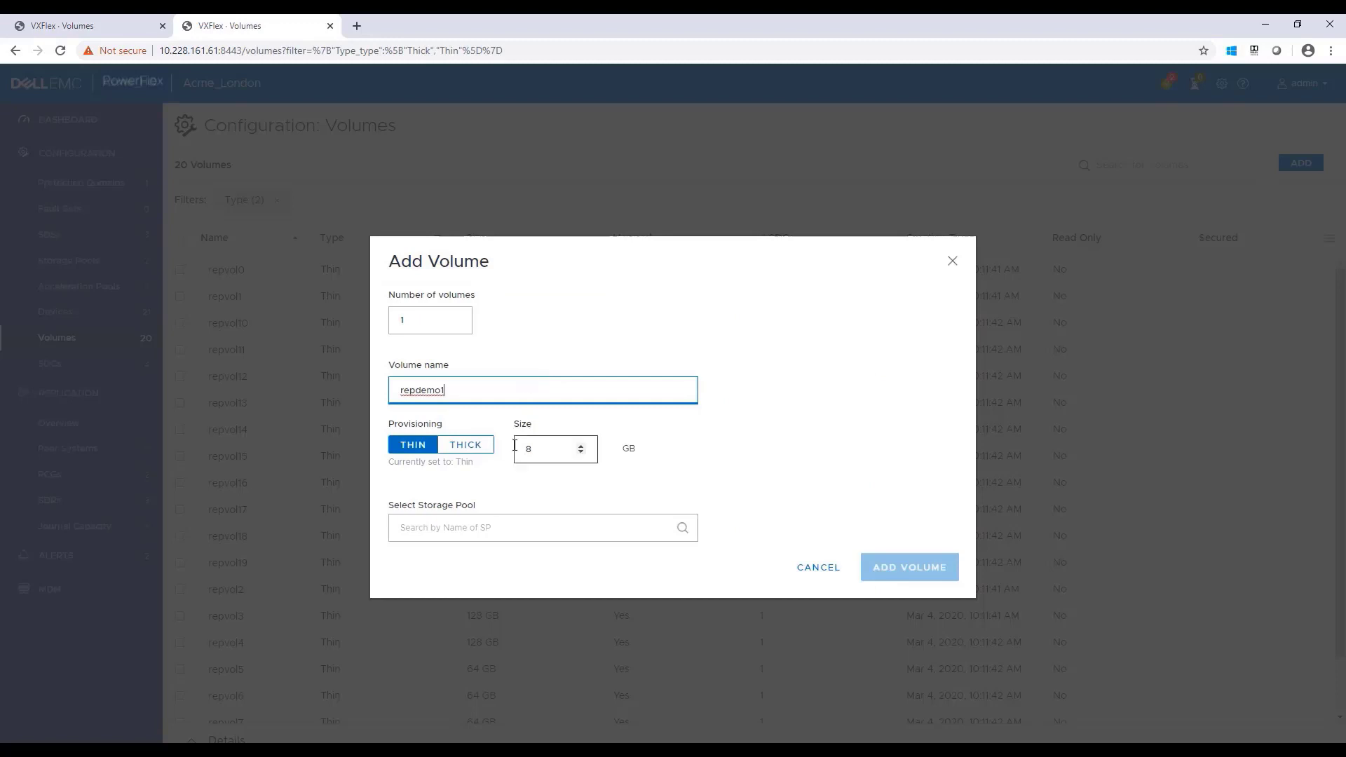
double_click(542, 445)
key("BackSpace")
type("256")
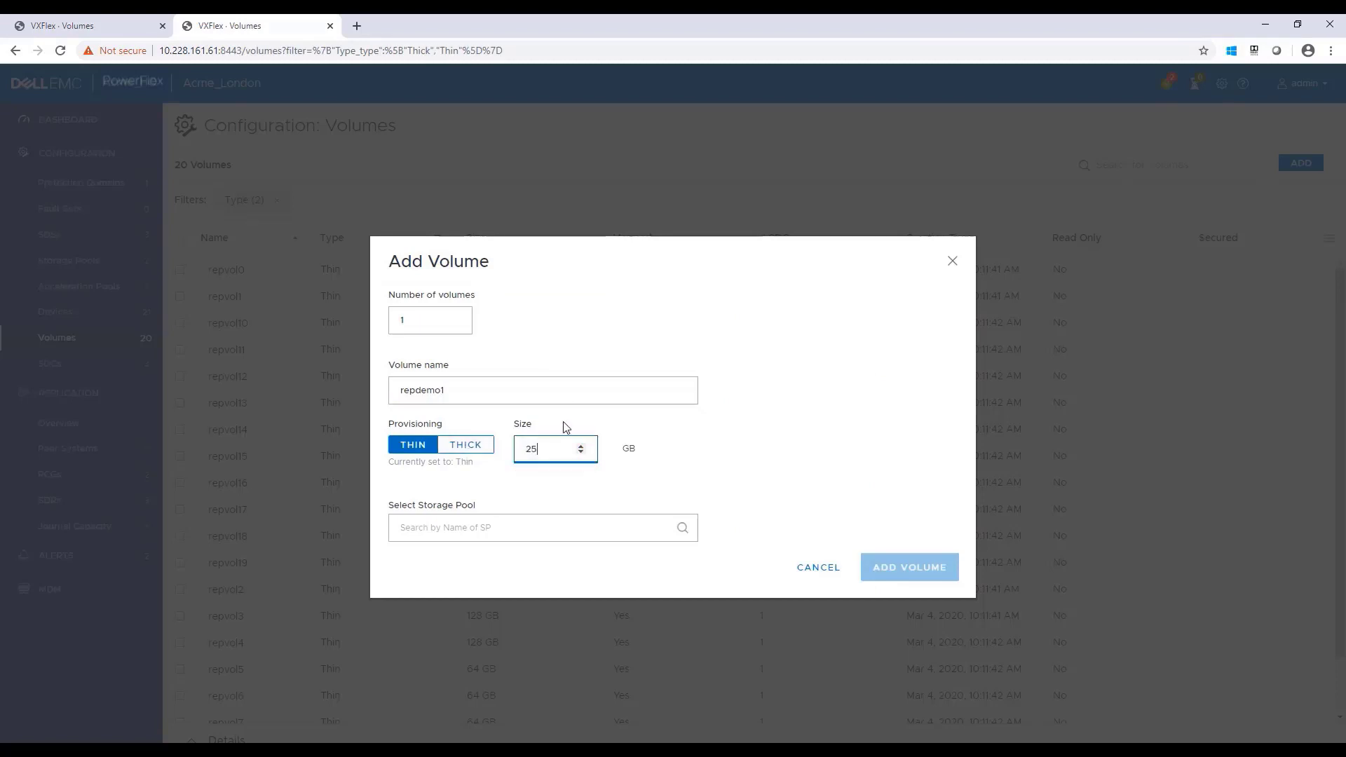
left_click(589, 526)
left_click(533, 595)
left_click(917, 577)
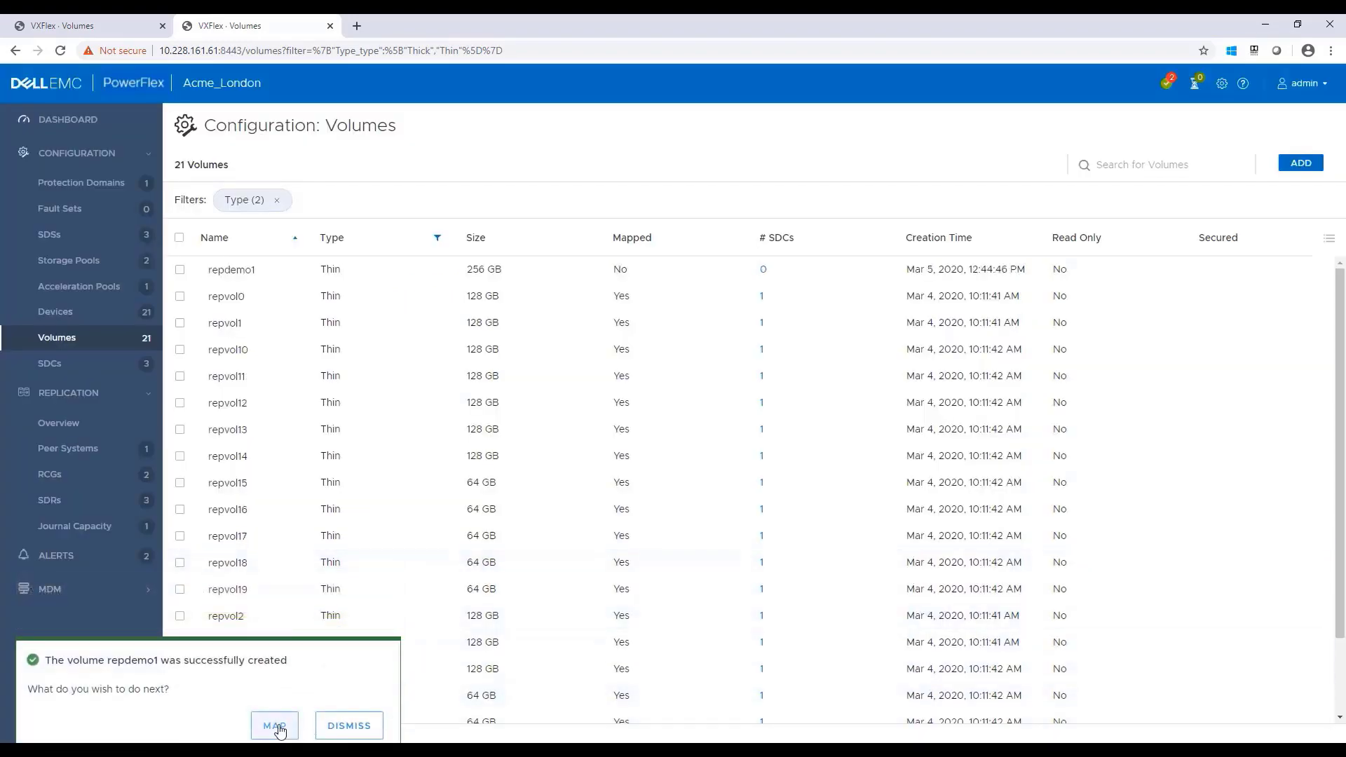
- Map Acme_London's new repdemo1 volume to host sdc1 and apply the mapping
left_click(276, 727)
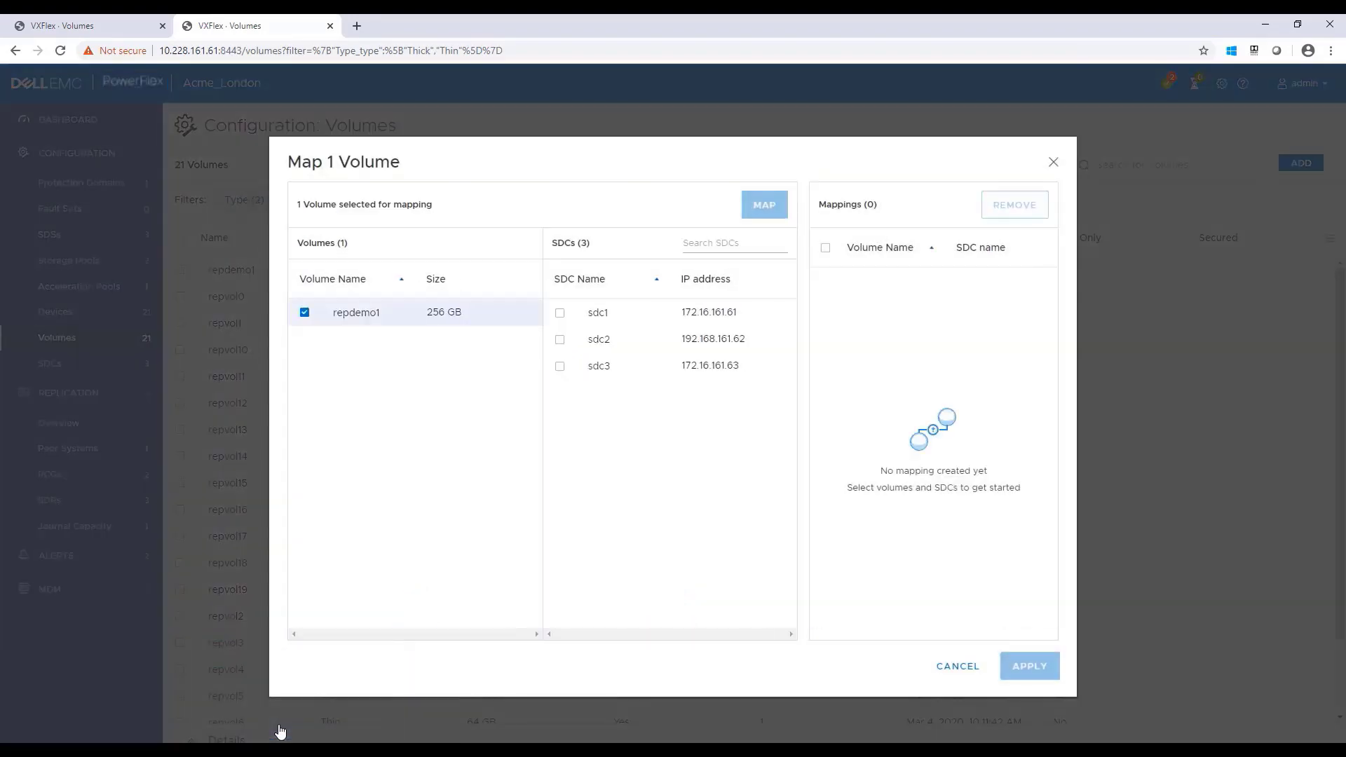
left_click(599, 315)
left_click(760, 205)
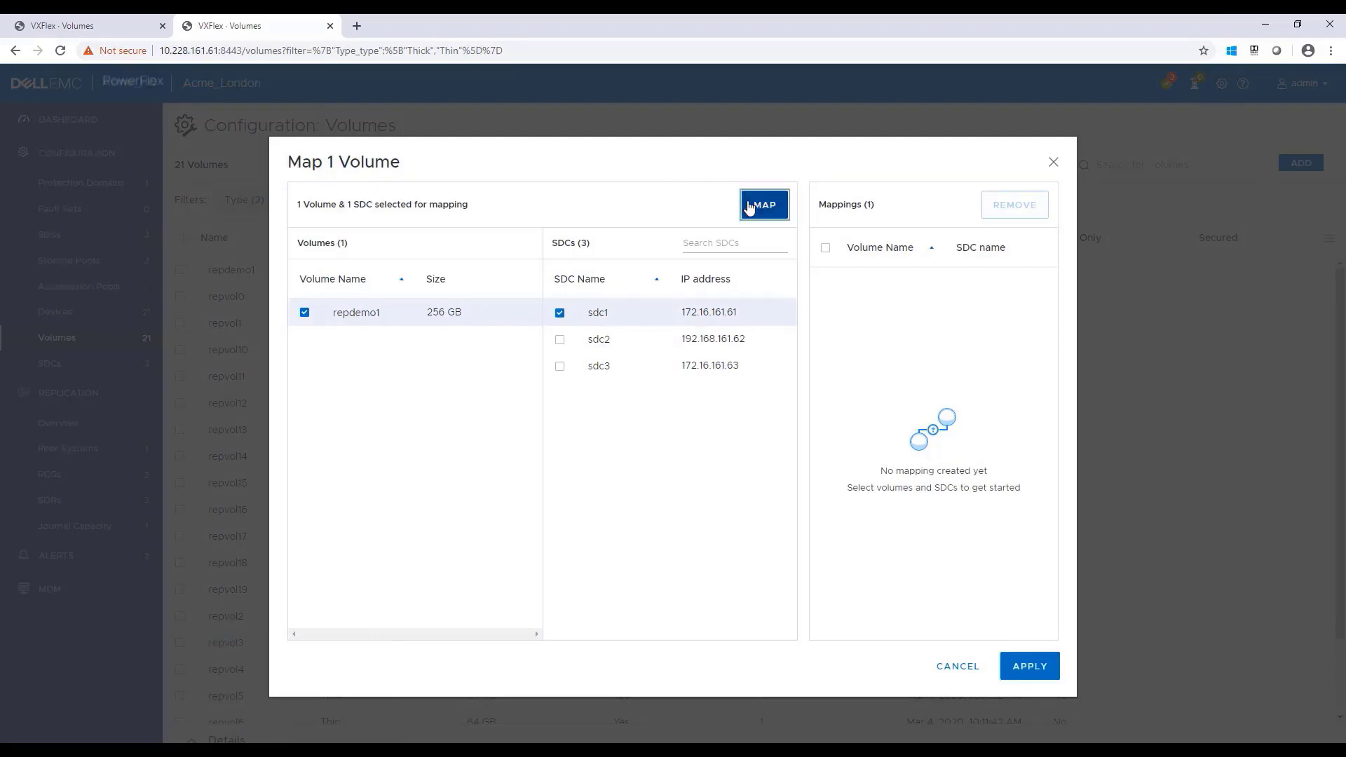
left_click(1027, 669)
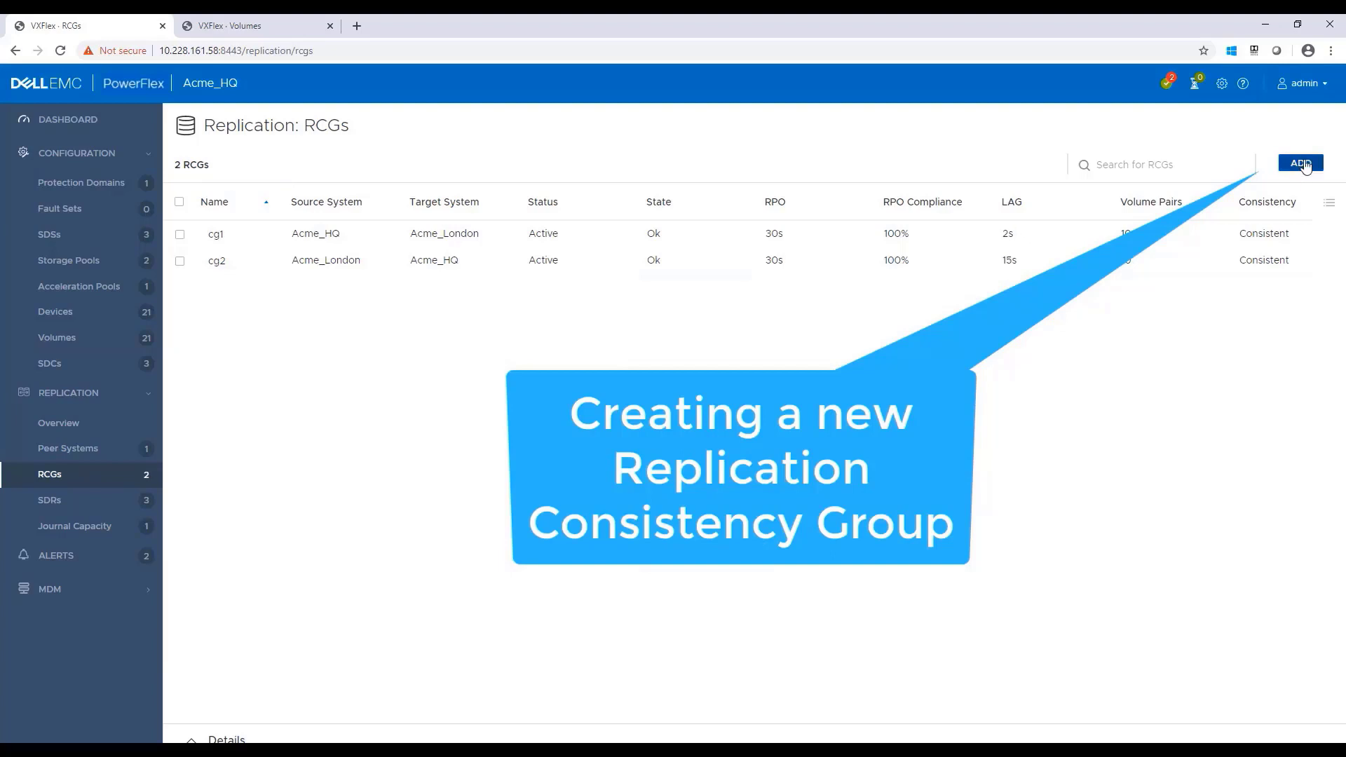
- Start a new replication consistency group named cg3 with a 30-second RPO
left_click(1302, 168)
left_click(476, 240)
type("cg3")
key("Tab")
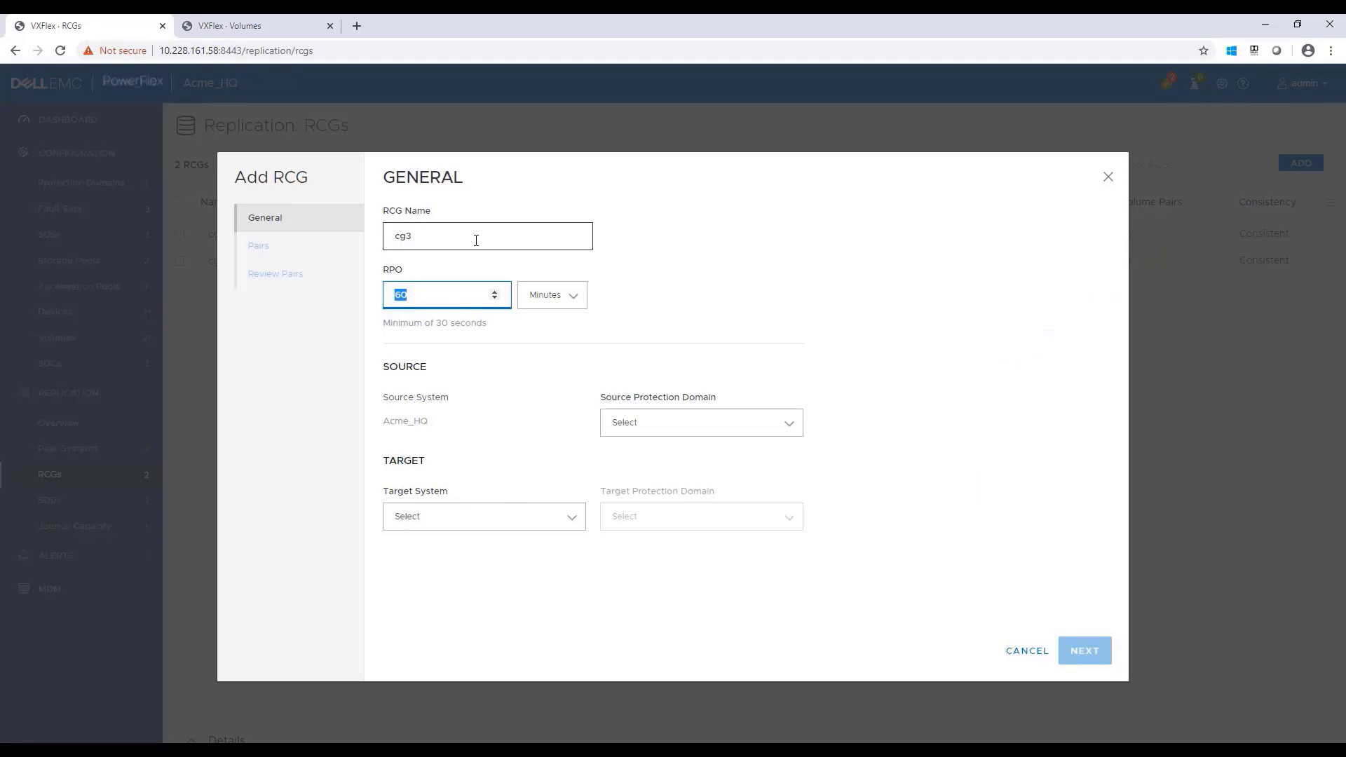
type("30")
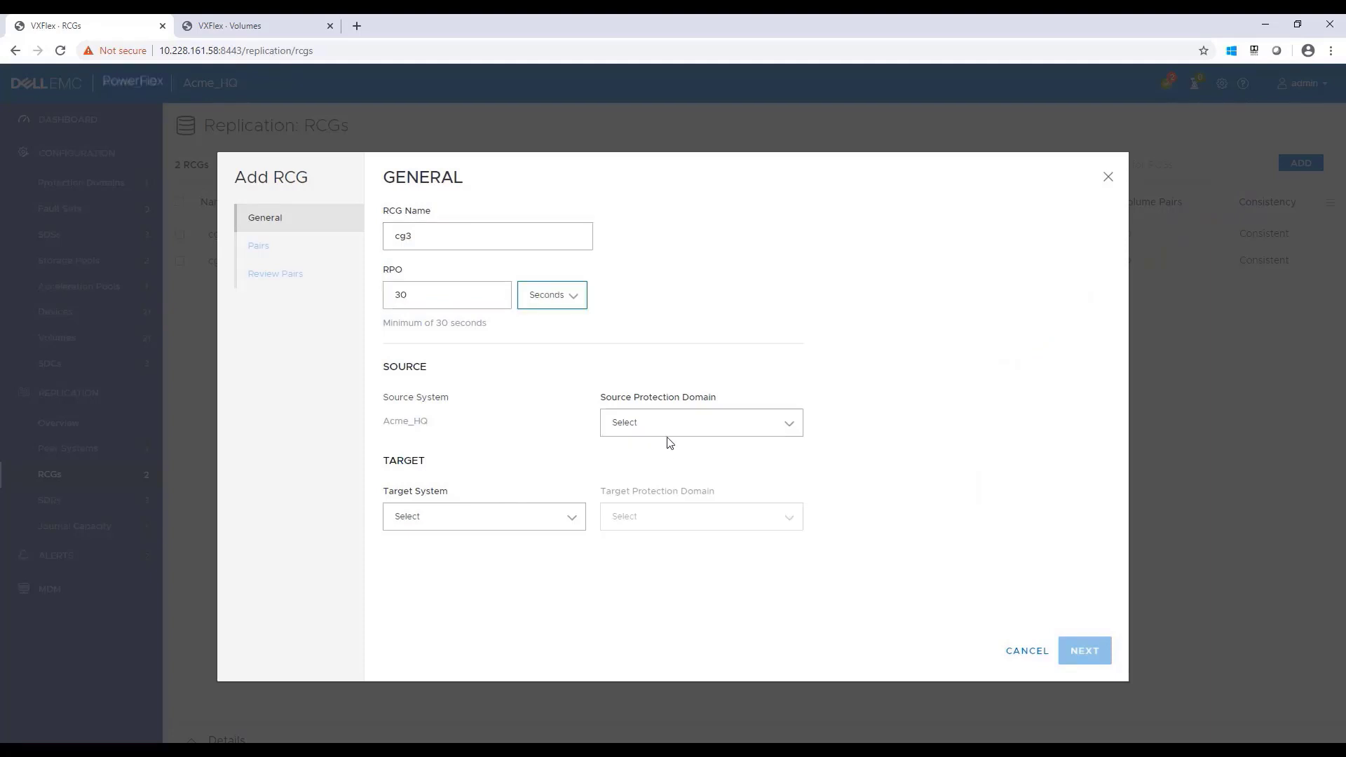
- Replicate cg3 from source pd1 to Acme_London's pd1 and continue to volume pairing
left_click(666, 433)
left_click(661, 476)
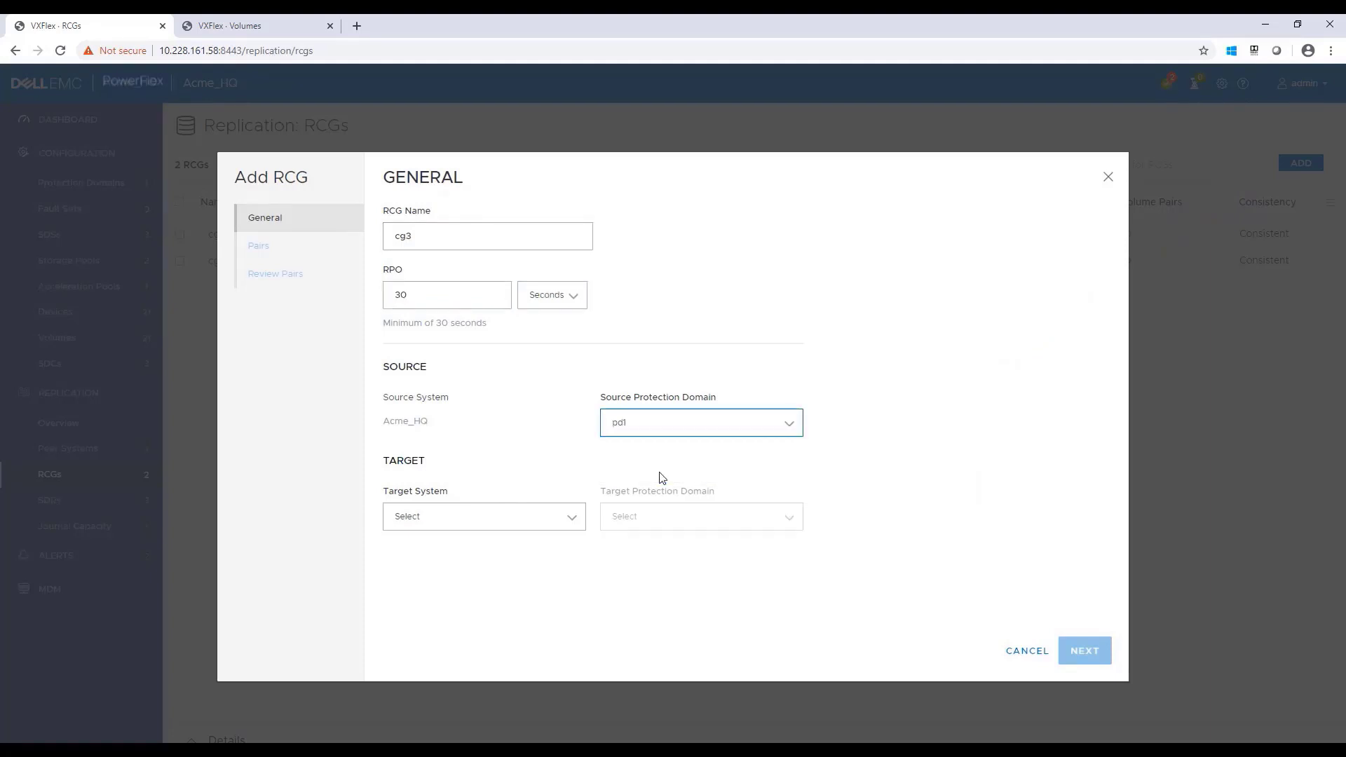
left_click(571, 522)
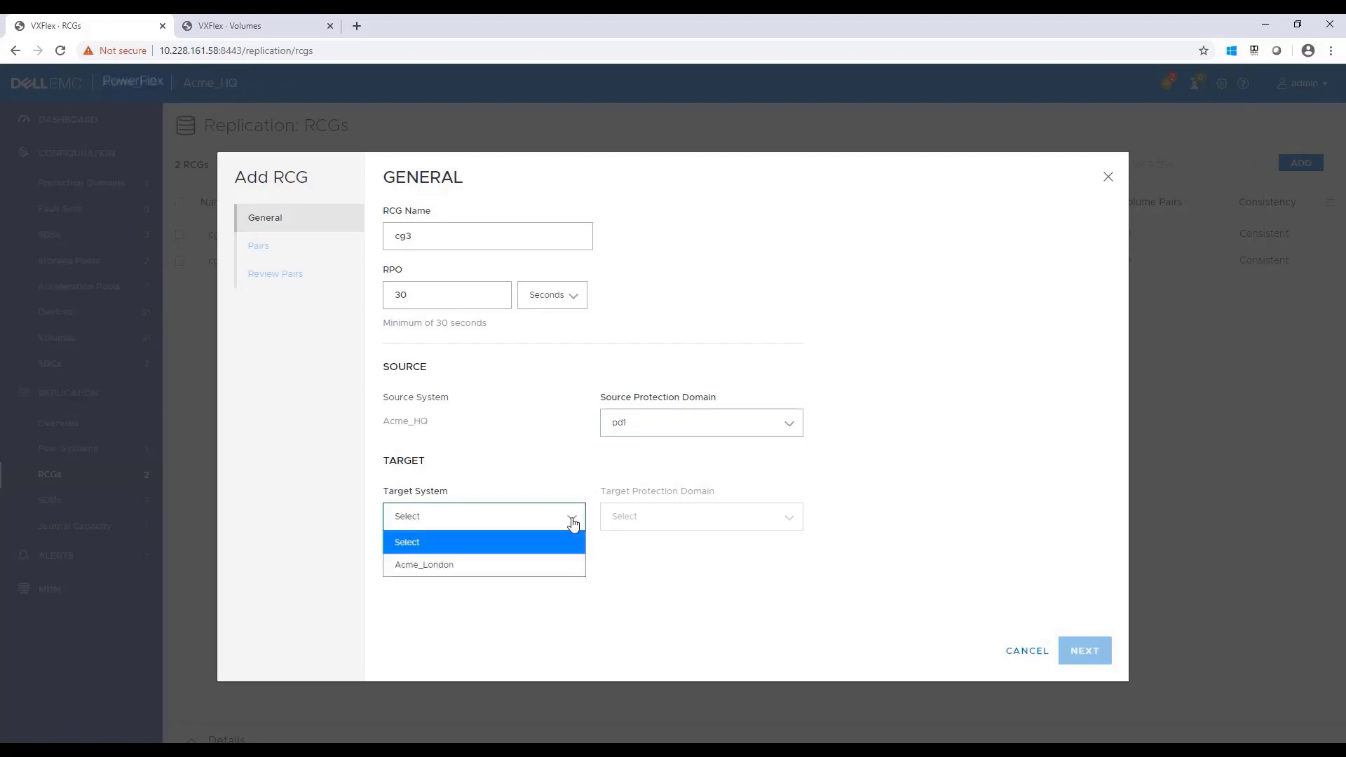
left_click(539, 559)
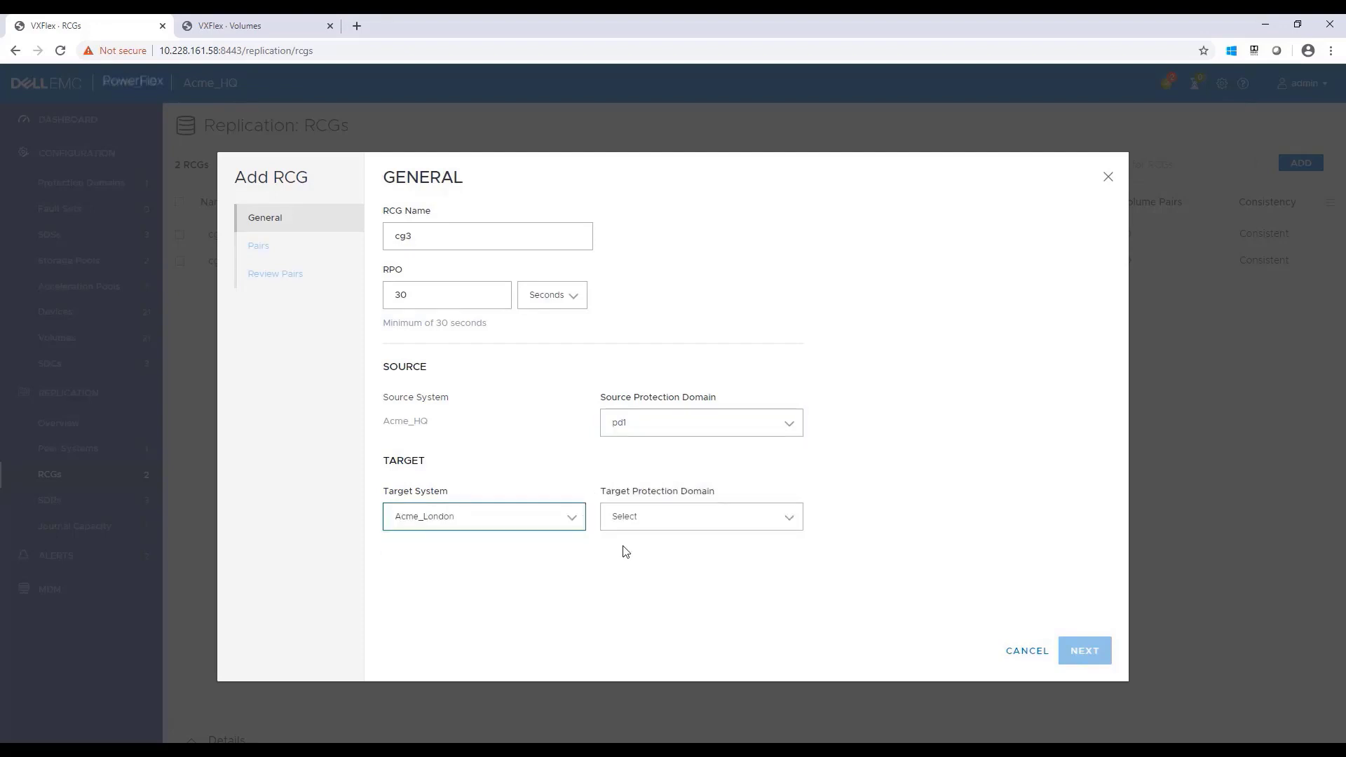
left_click(705, 523)
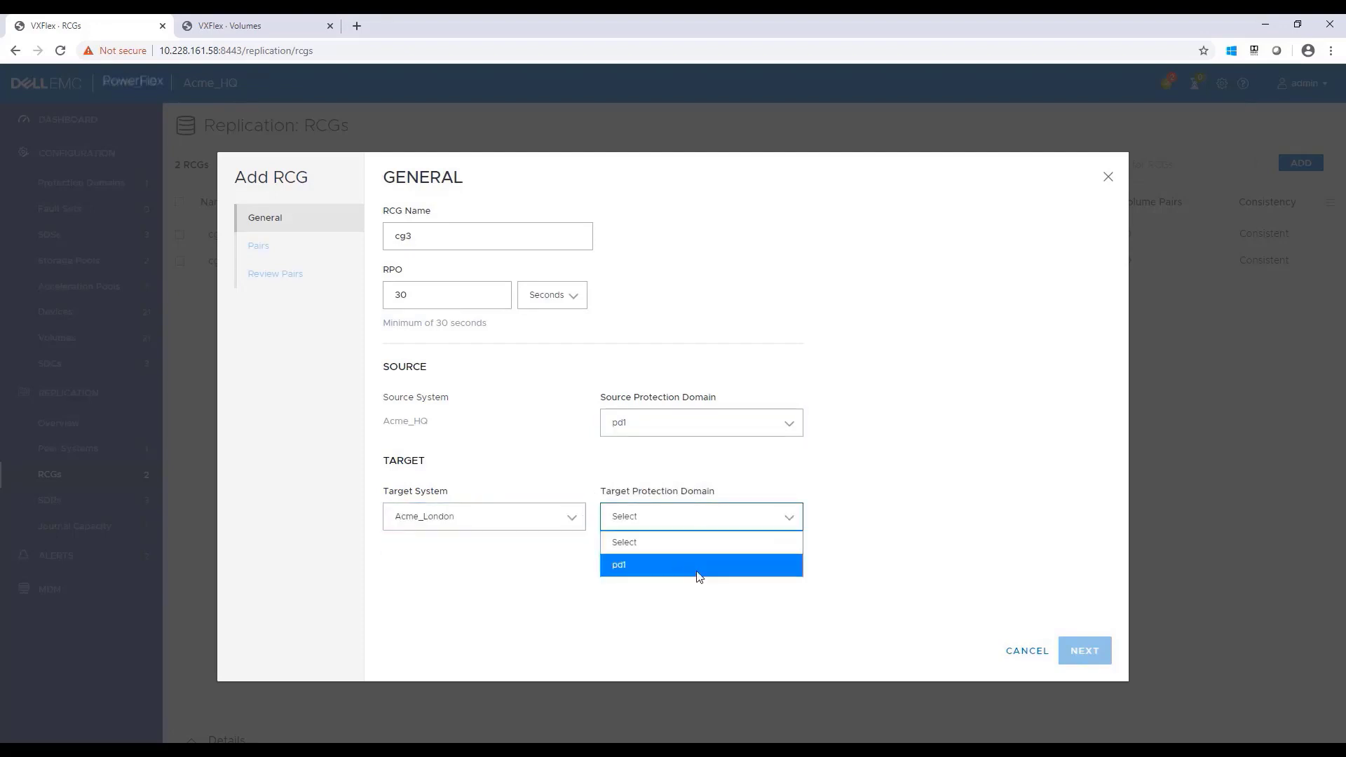
left_click(699, 571)
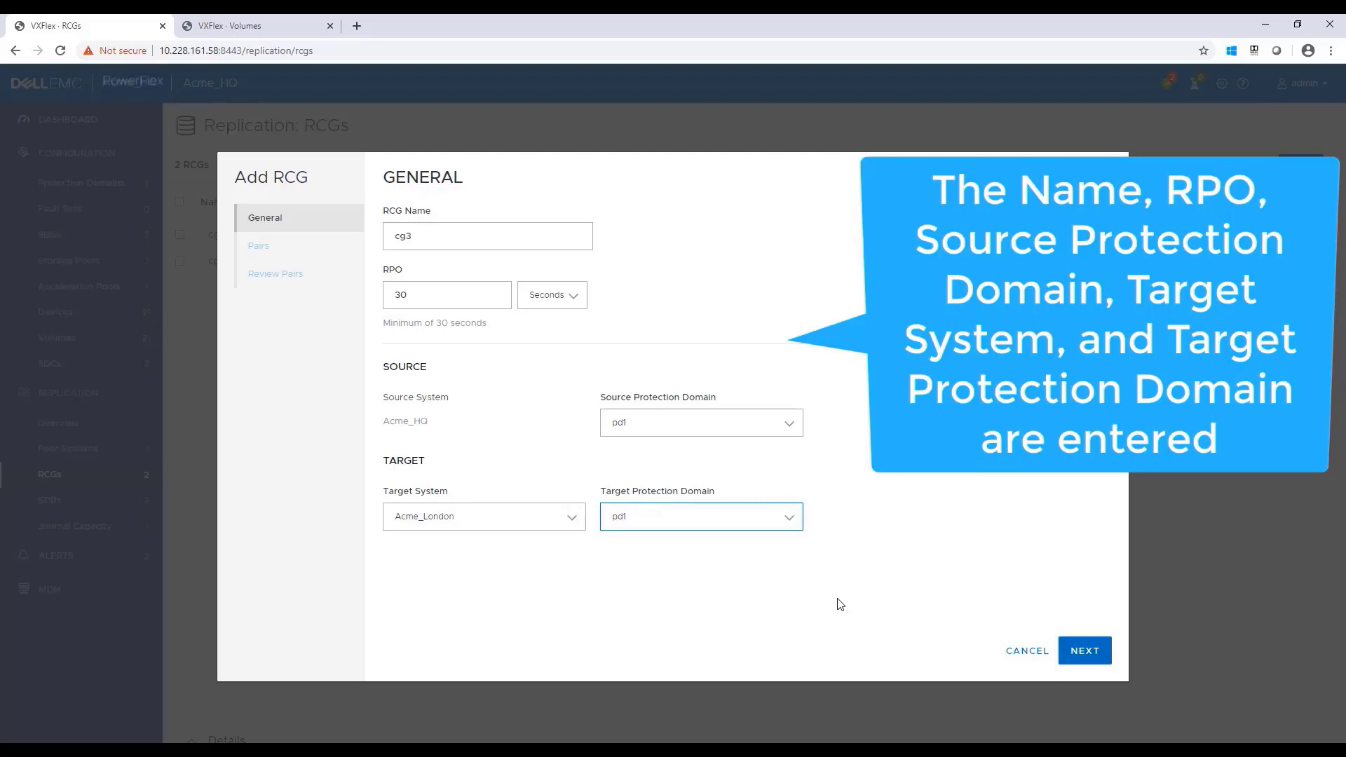
left_click(1084, 650)
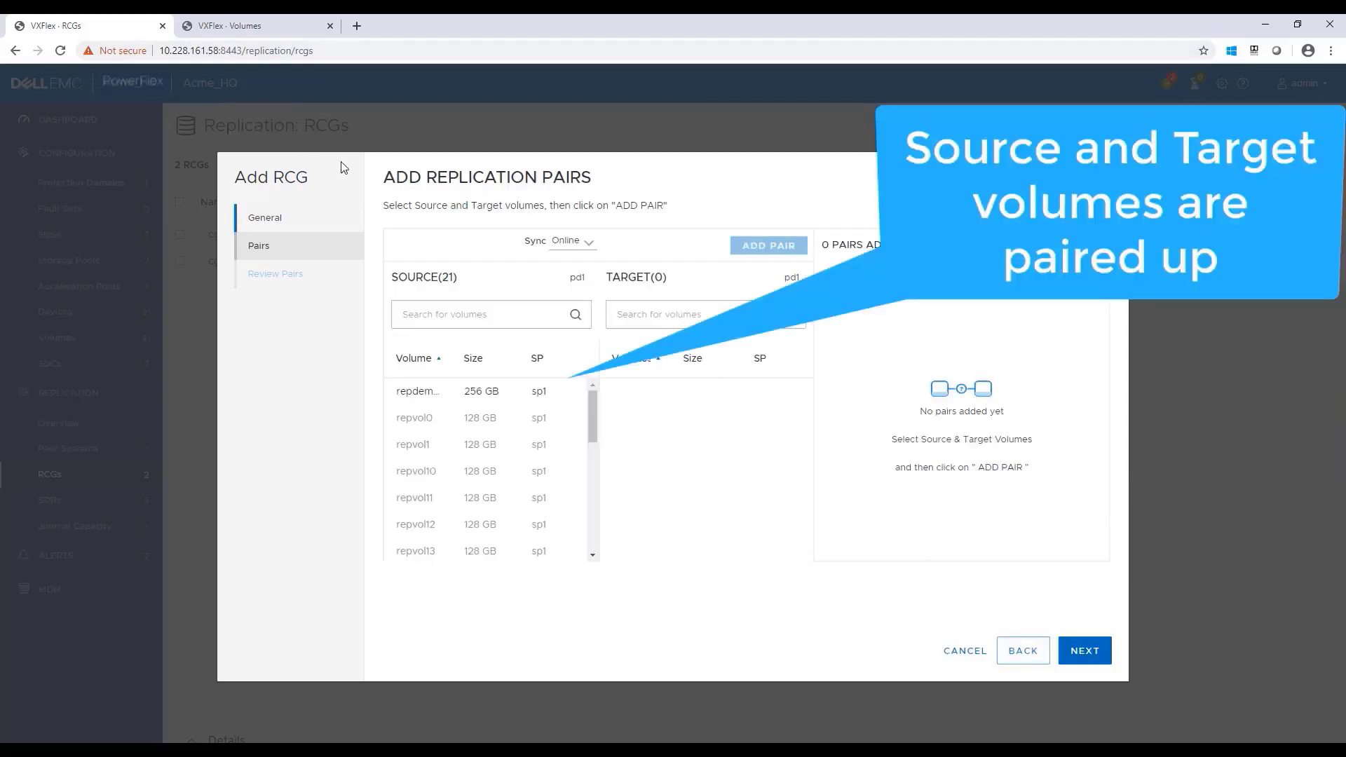
- Pair the 256 GB source repdemo1 with target repdemo1 and proceed to Review Pairs
left_click(398, 391)
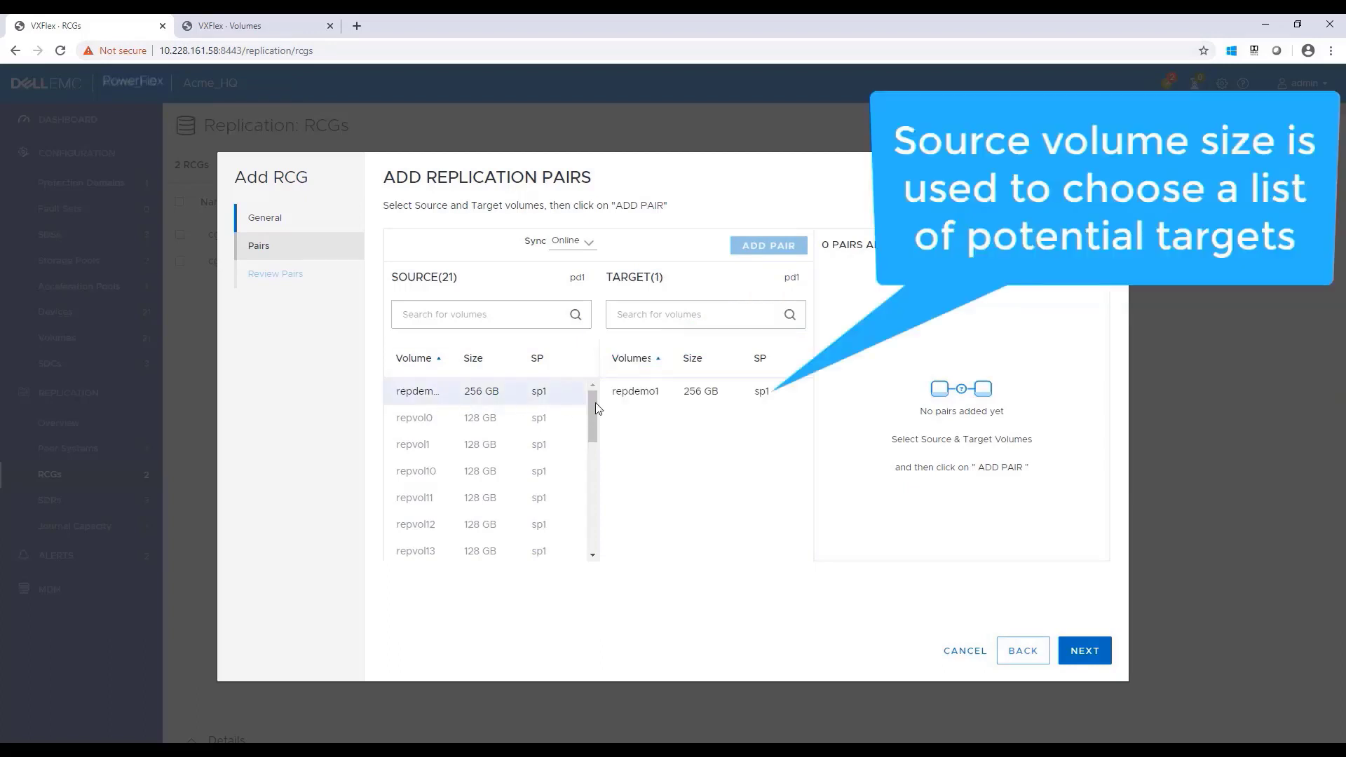
left_click(637, 398)
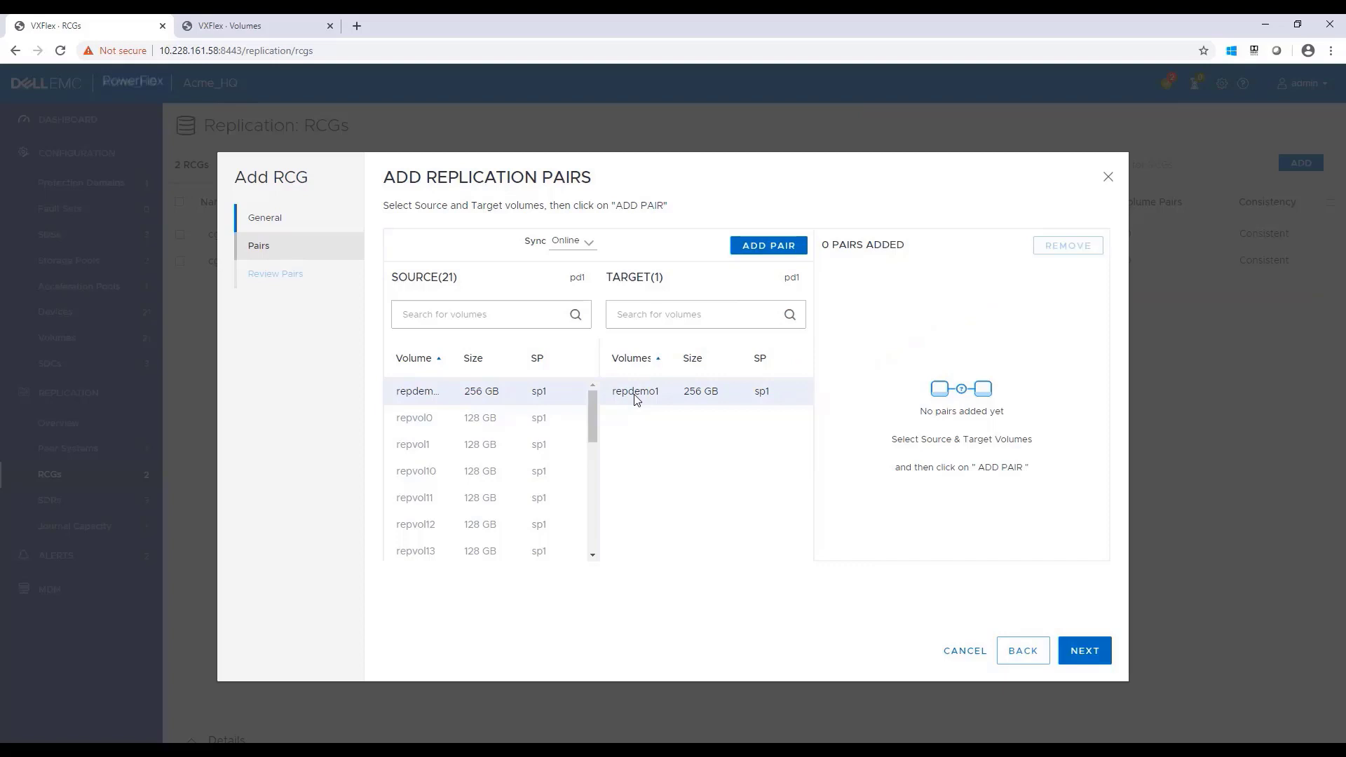
left_click(760, 246)
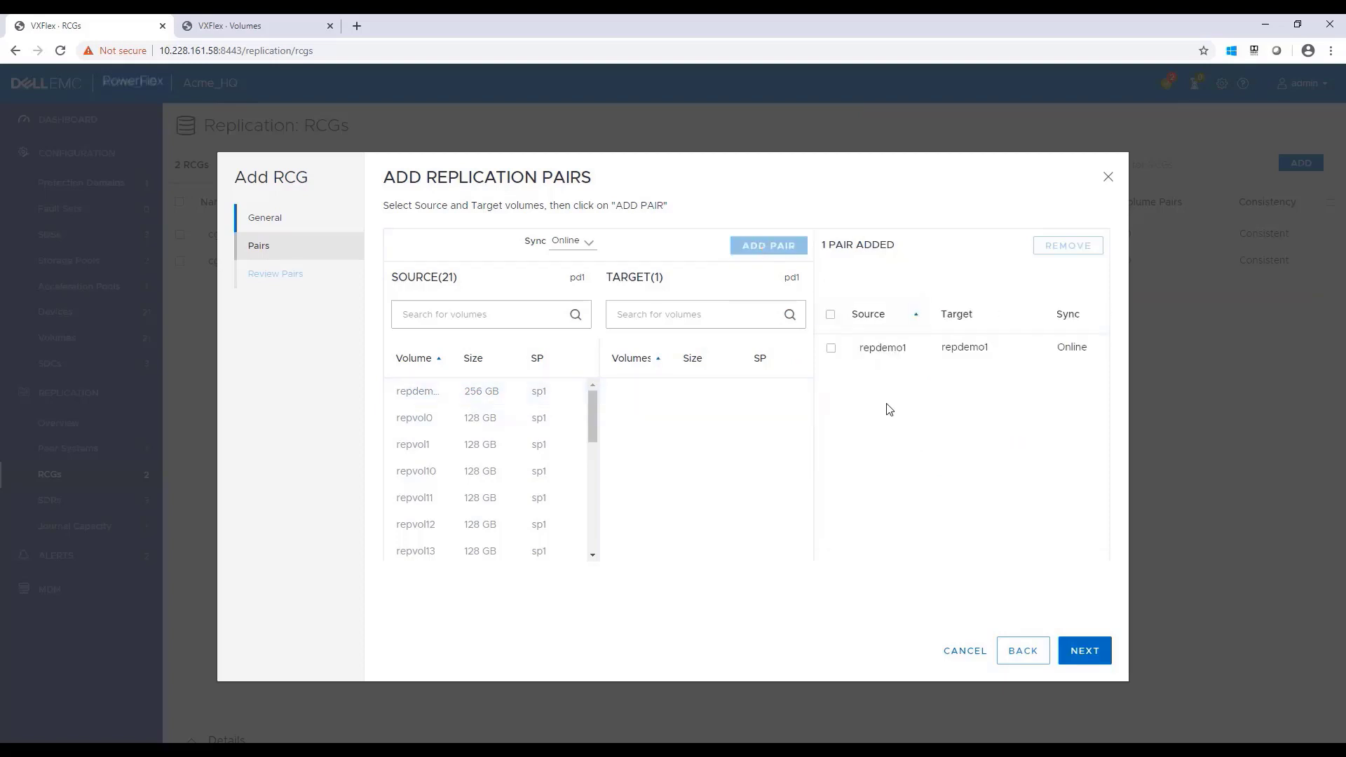
left_click(1086, 651)
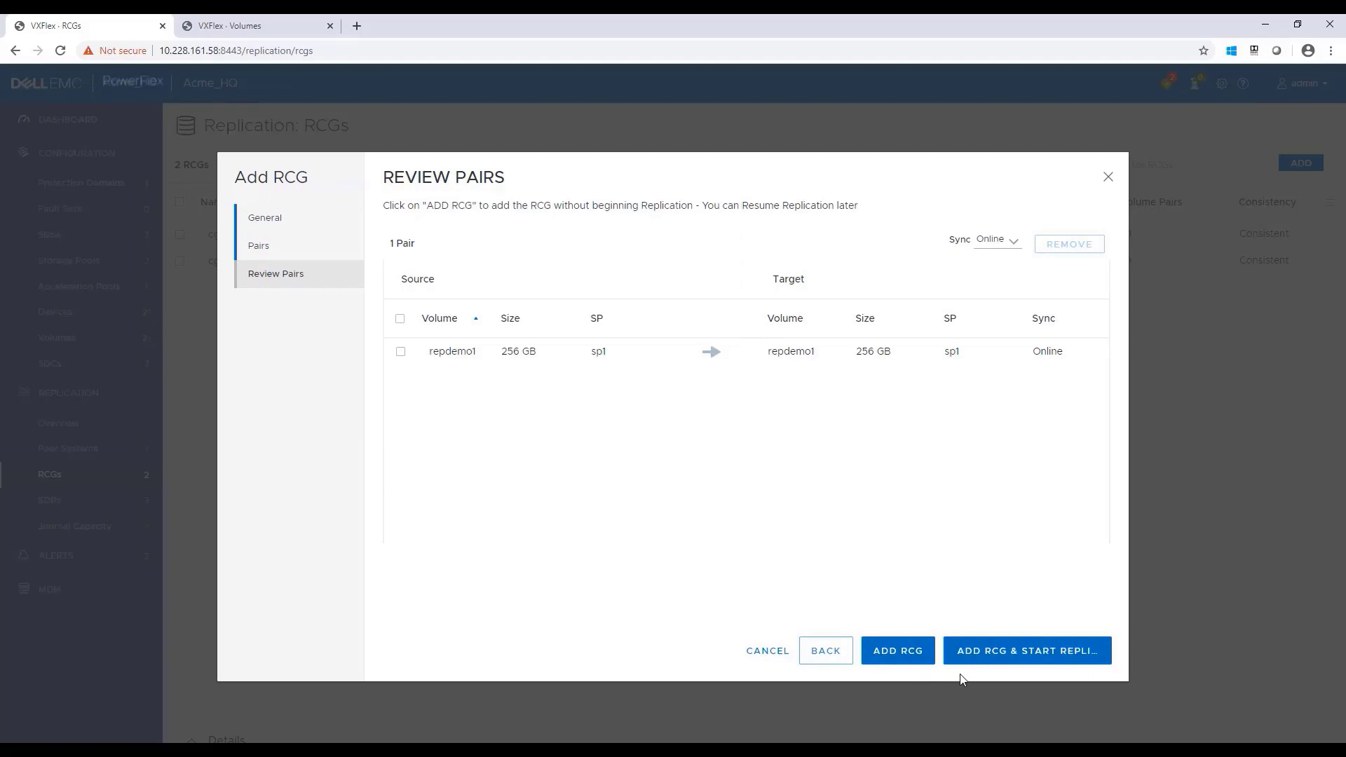
- Add cg3 and start its replication immediately from the Review Pairs step
left_click(1007, 659)
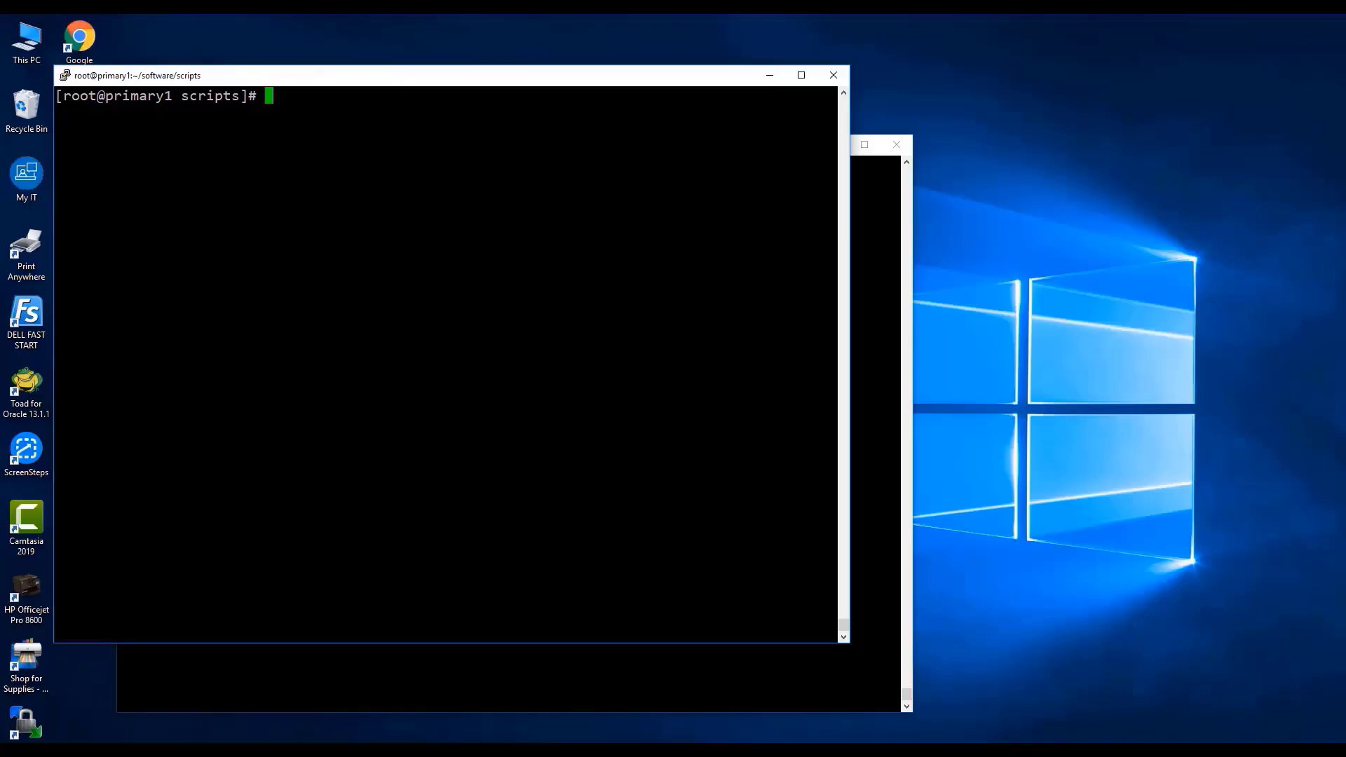
- Find the new sciniac disk, format it as ext4 and mount it on /mnt
type("lsblk")
key("Return")
double_click(80, 281)
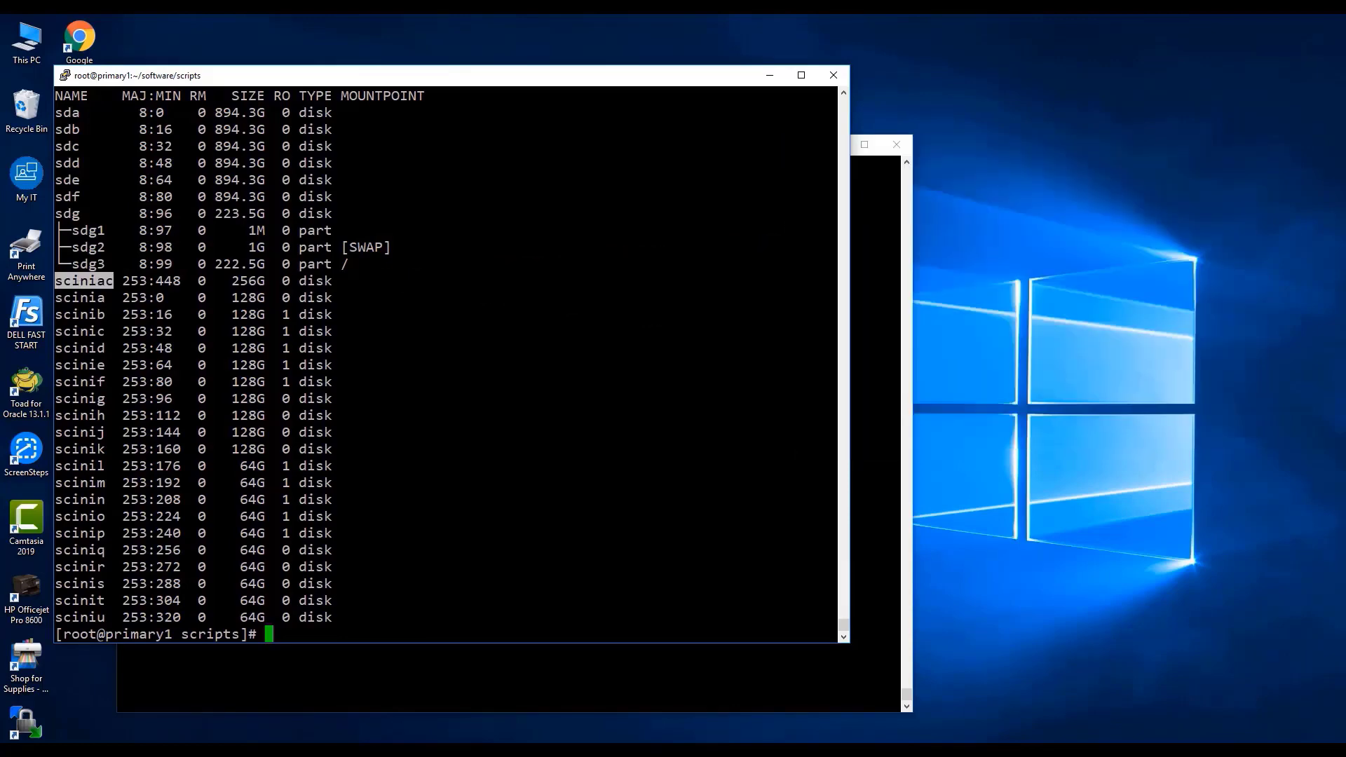
type("mkfs.ext4 /dev/sciniac")
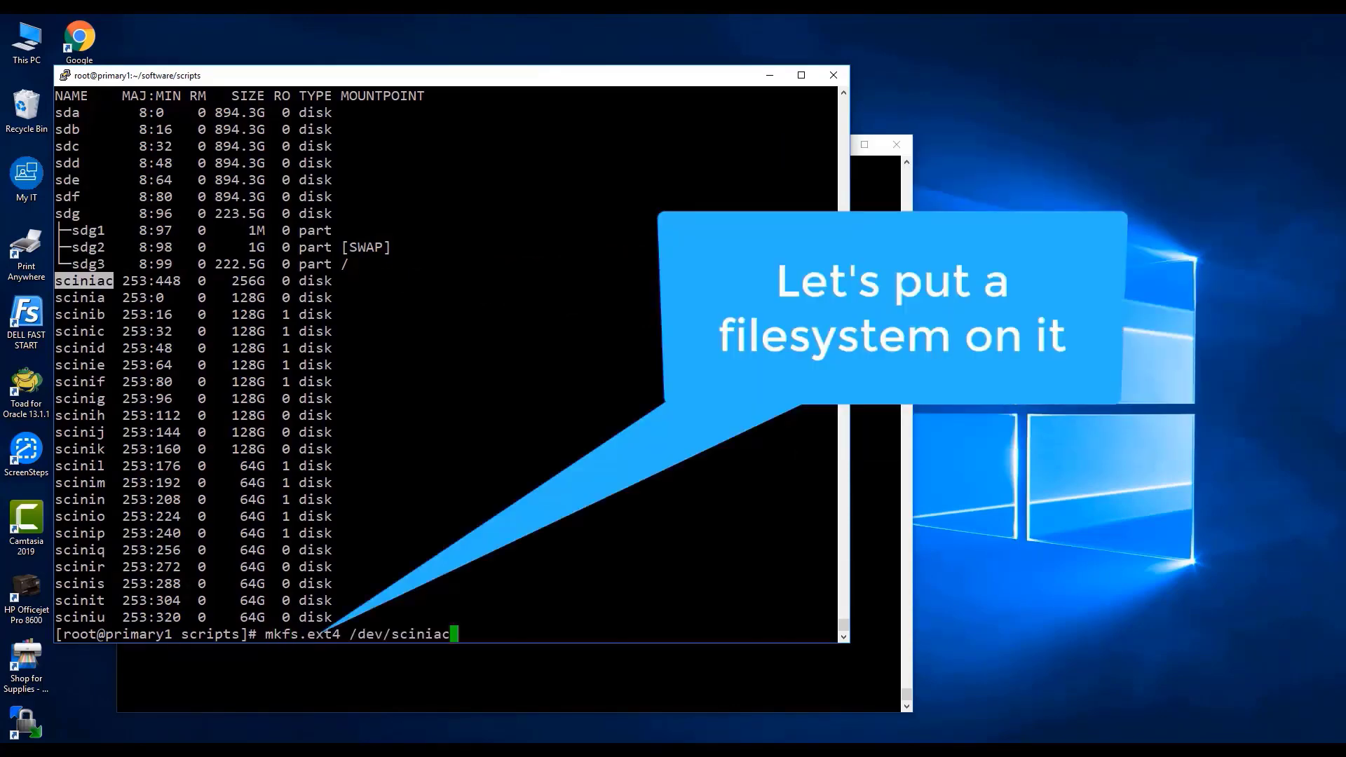
key("Return")
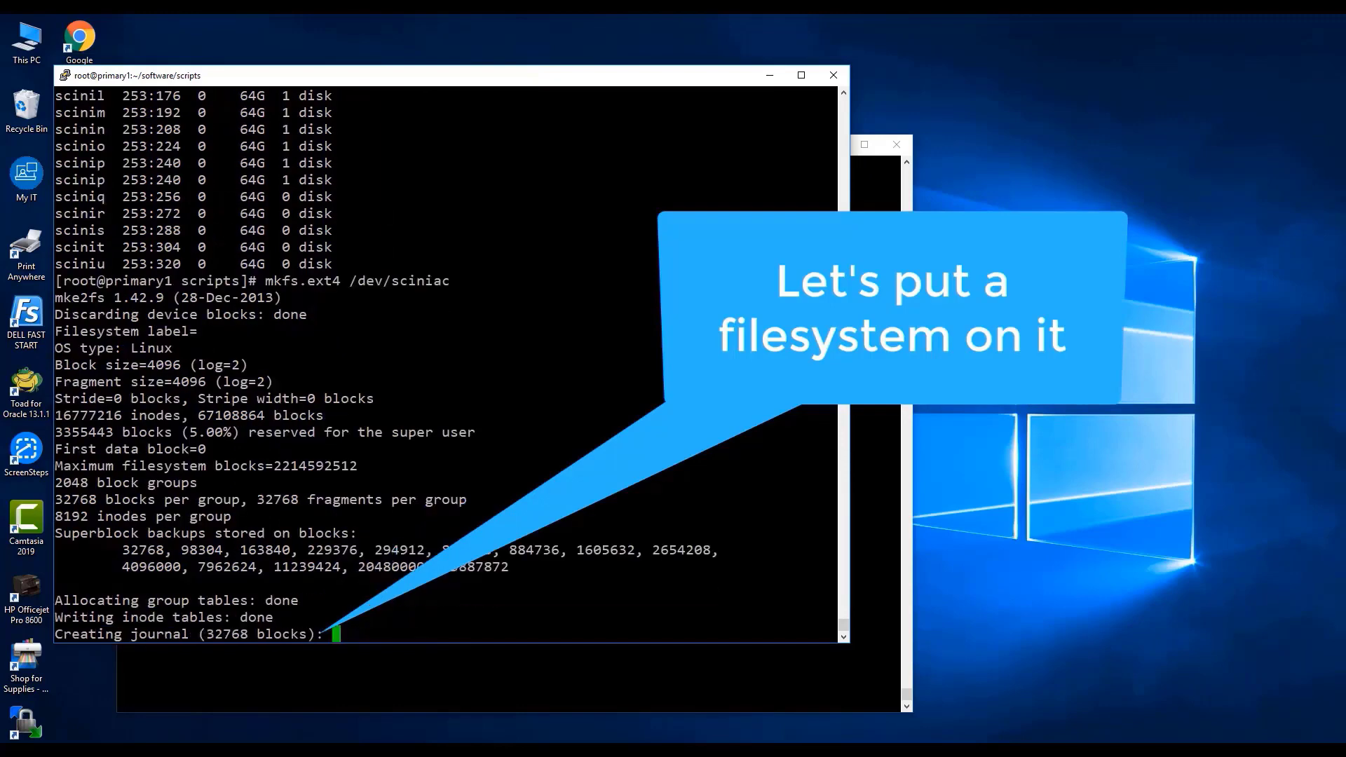
type("mount !$ /mnt")
key("Return")
- Copy the *.sh scripts to /mnt, write a timestamp to /mnt/date and display it
type("ls /mnt")
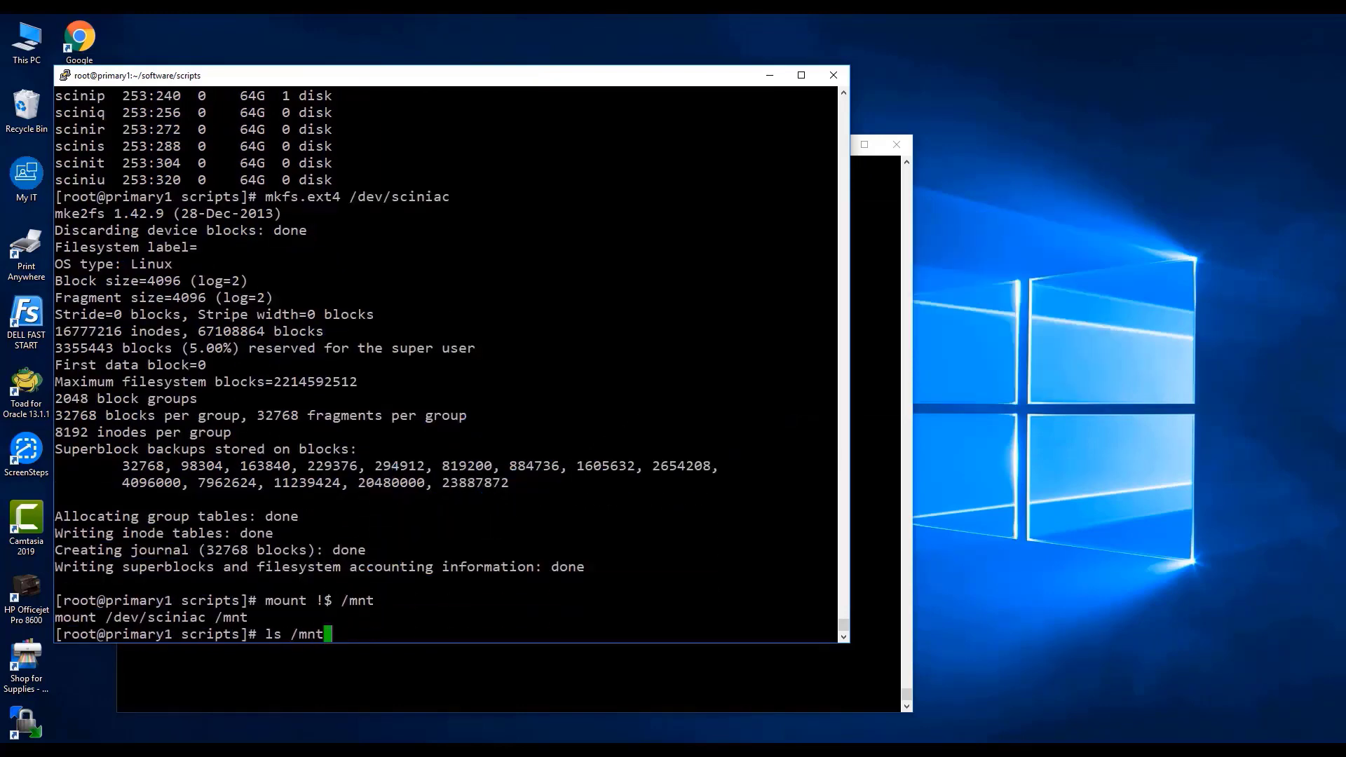
key("Return")
type("cp *.sh /mnt")
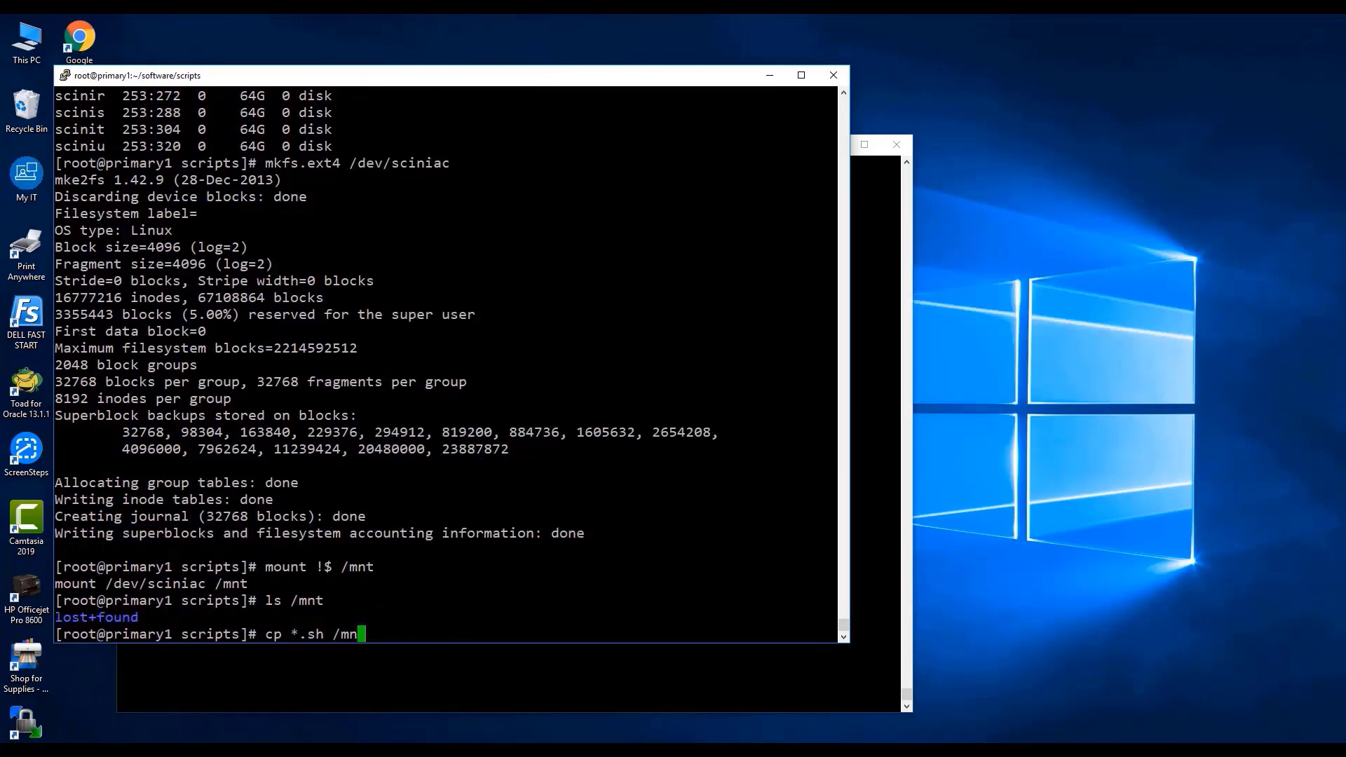
key("Return")
type("!ls")
key("Return")
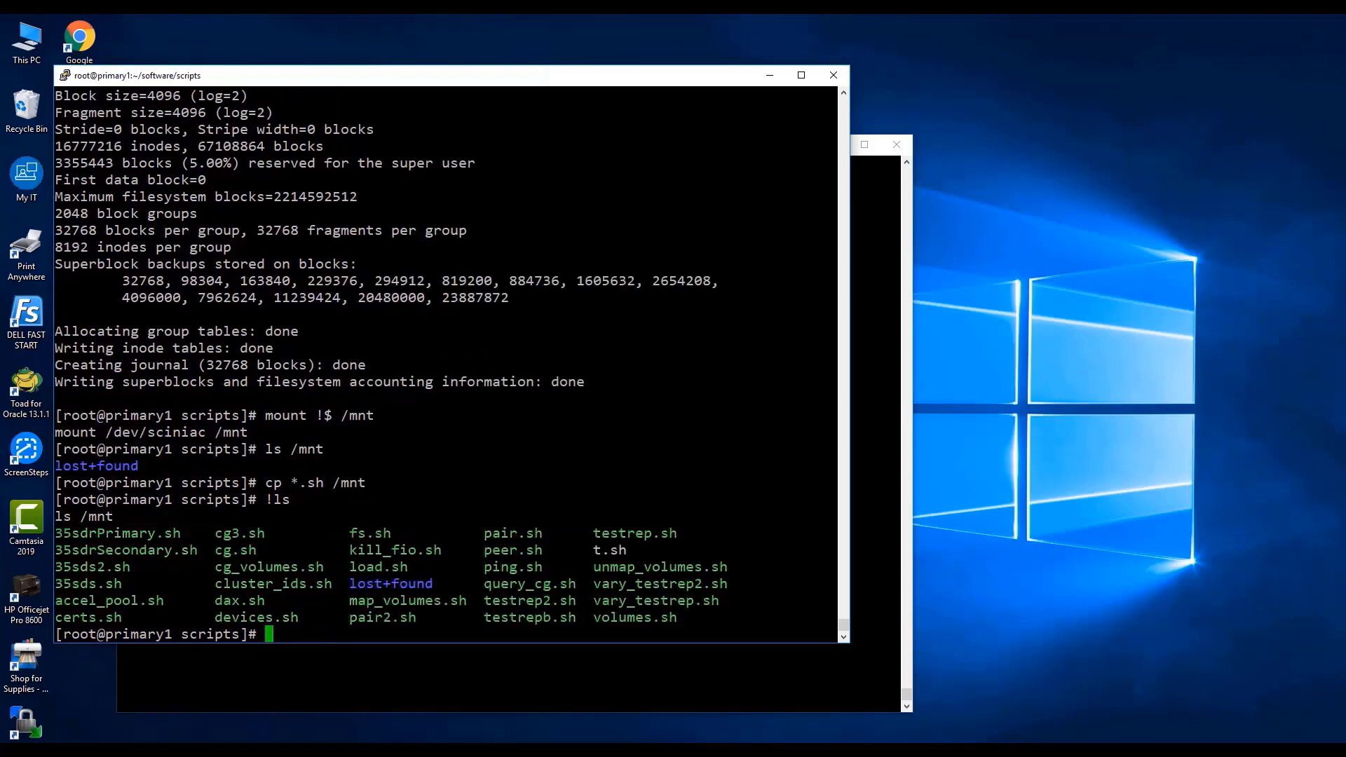
type("`echo ")
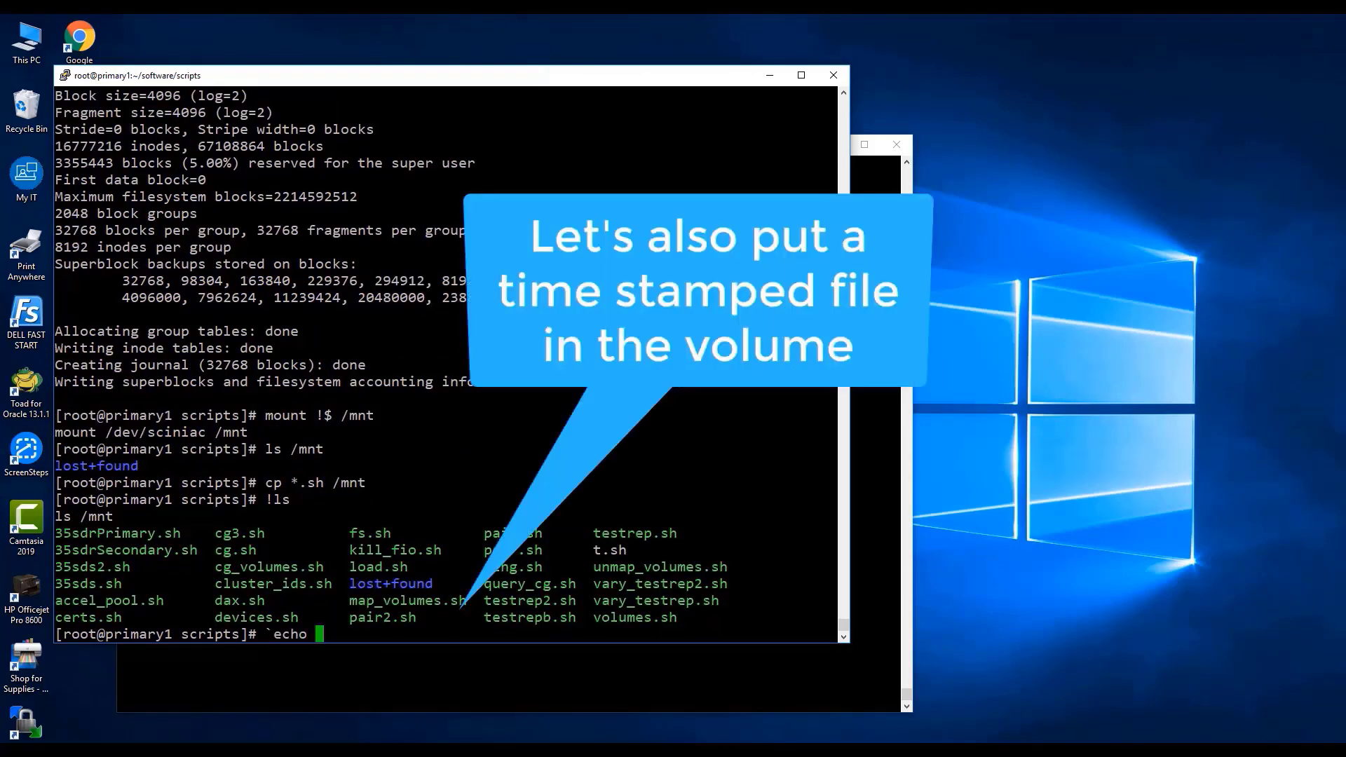
type("date` > /mnt/date")
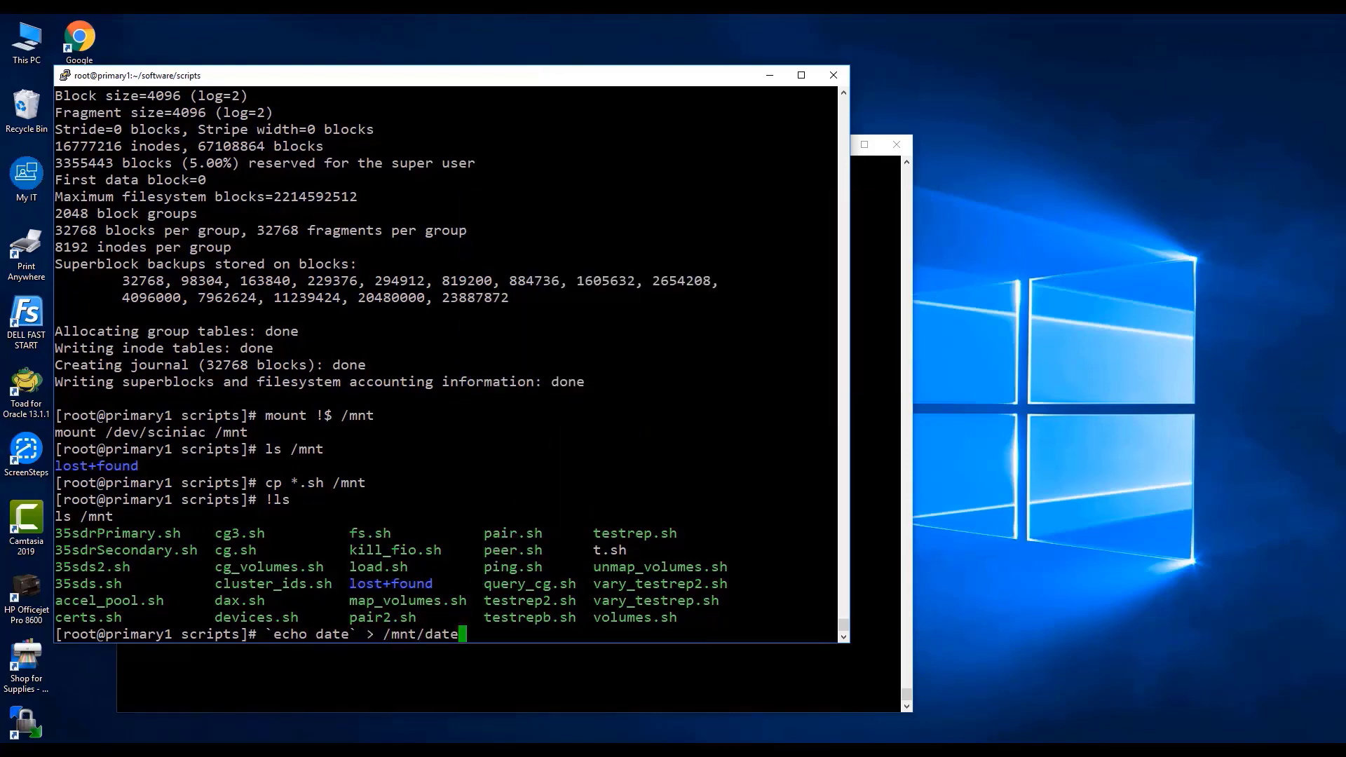
key("Return")
type("cat !$")
key("Return")
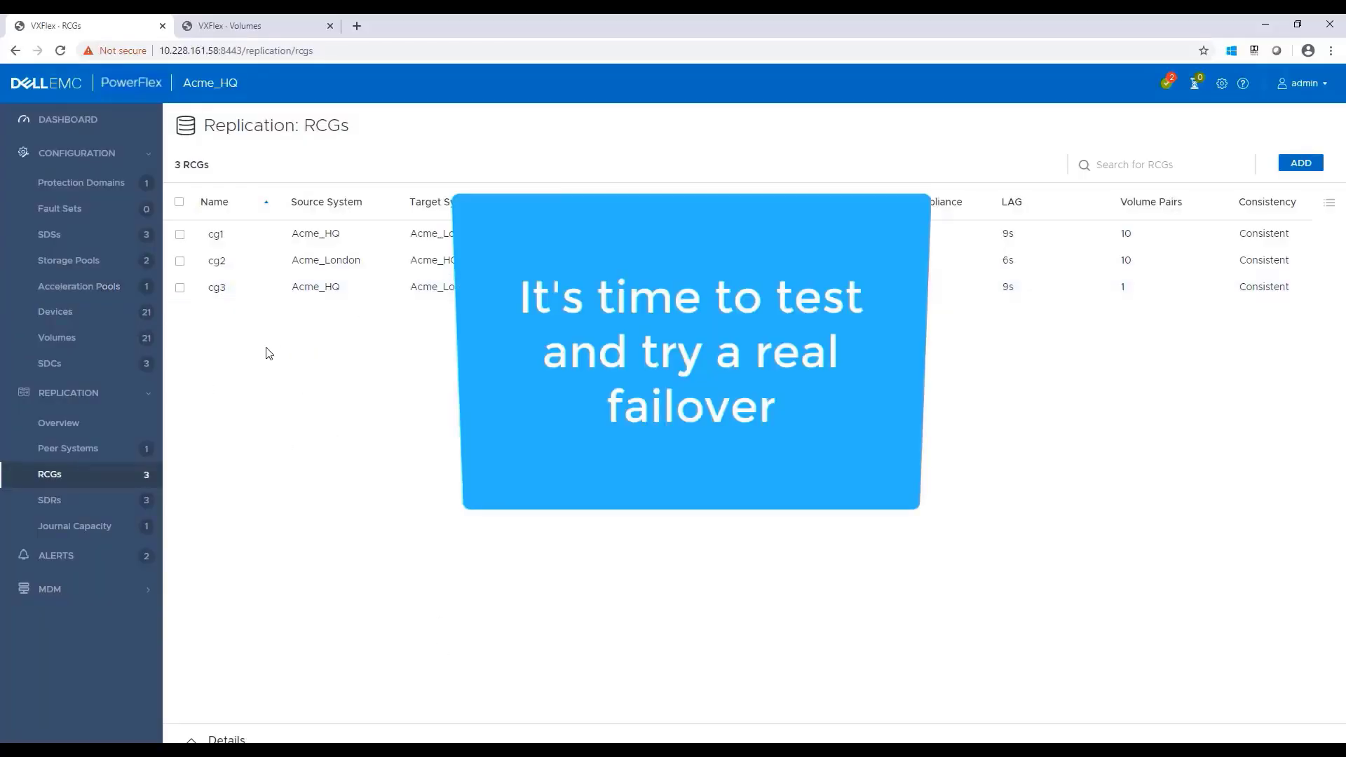
- Select cg3 and run a snapshot-based Test Failover, confirming with PROCEED
left_click(1039, 298)
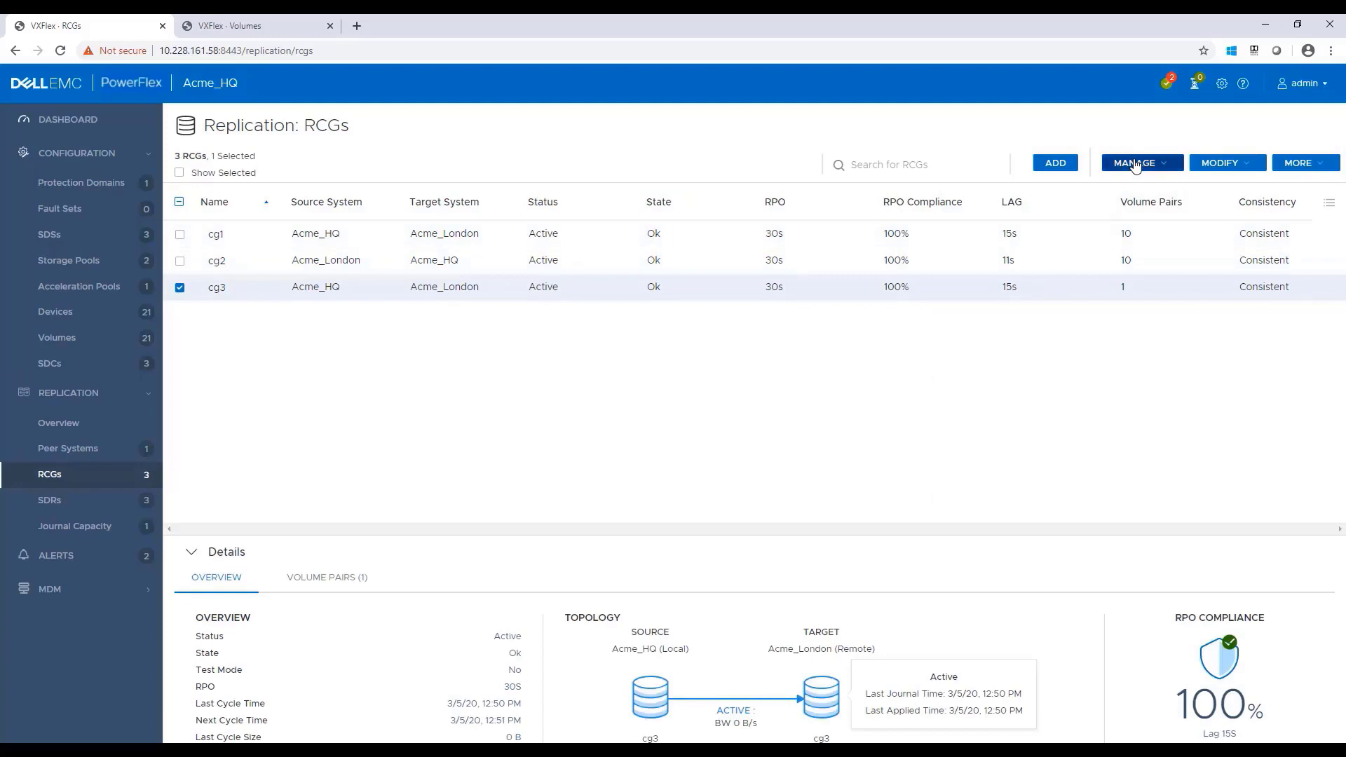
left_click(1135, 164)
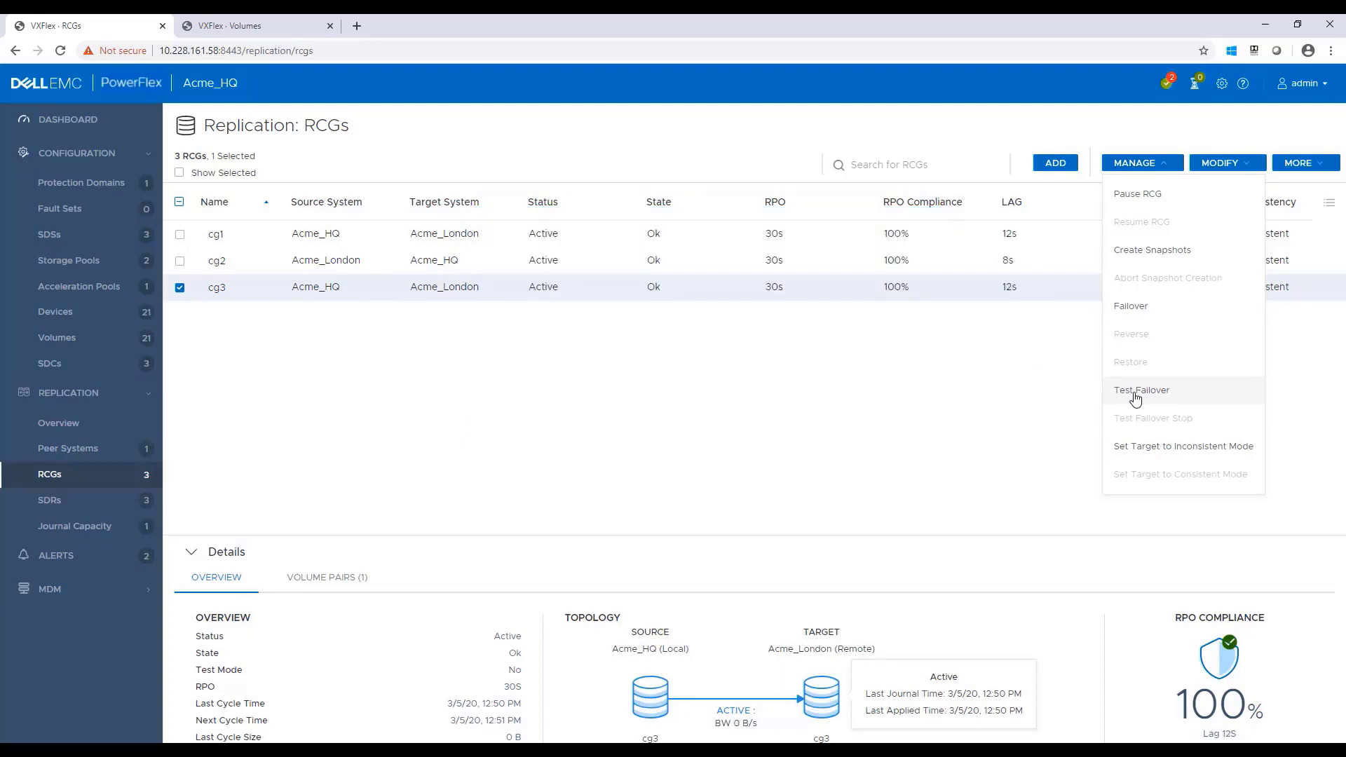
left_click(1136, 392)
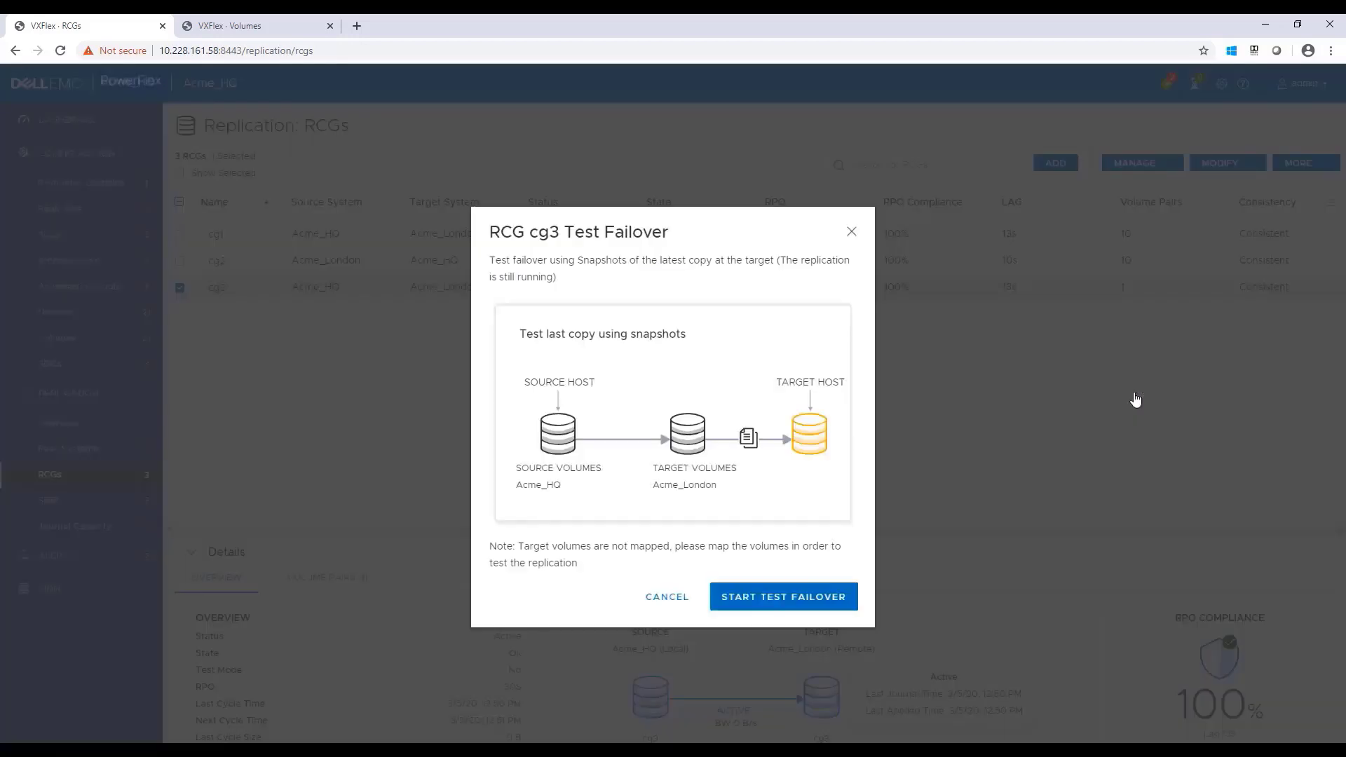
left_click(790, 601)
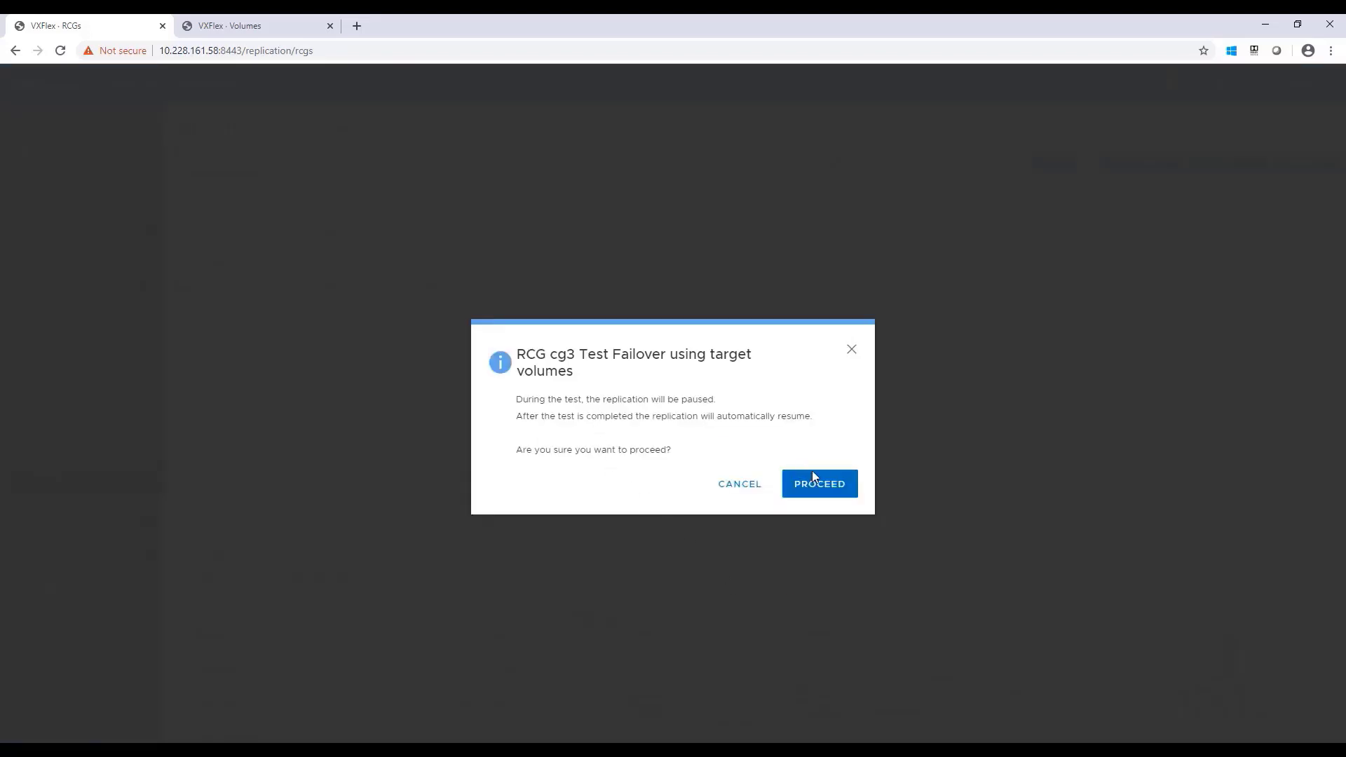
left_click(831, 493)
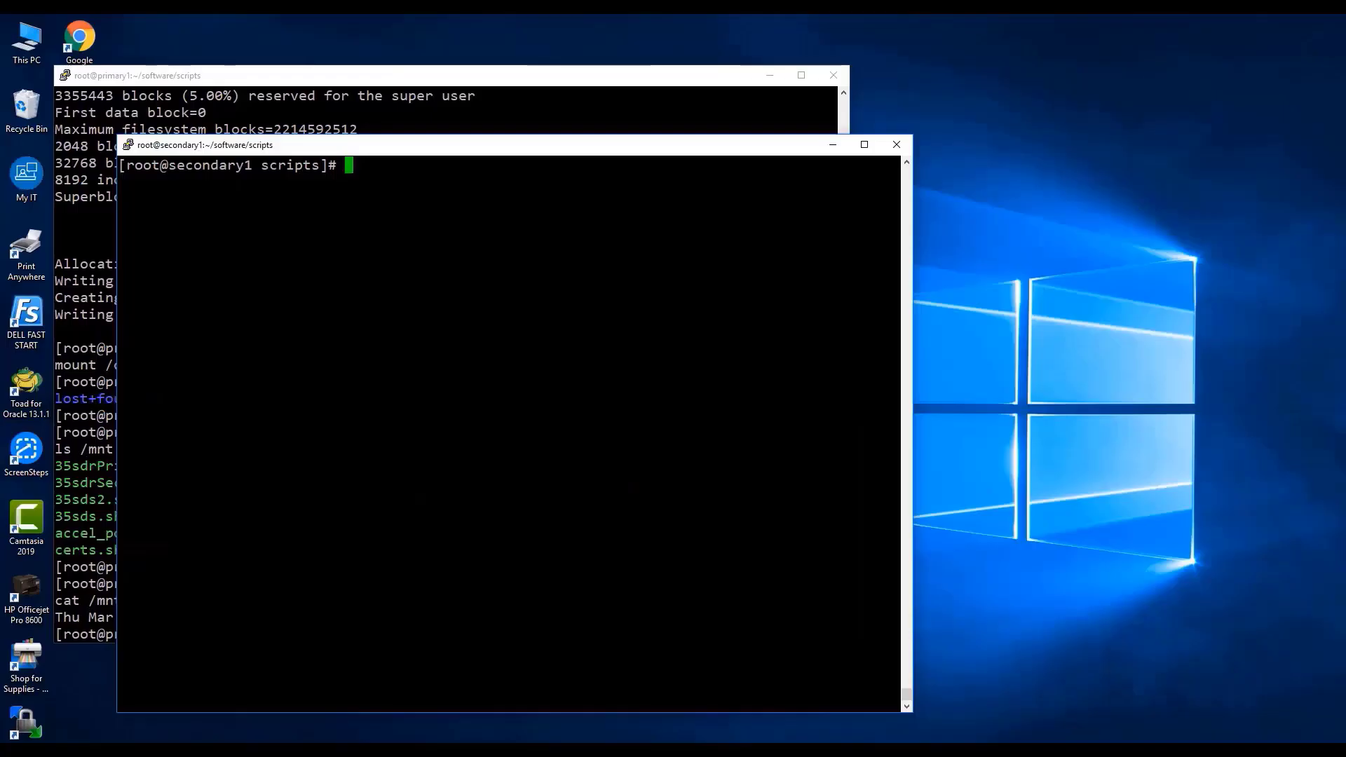
- Mount the 256G sciniy device on /mnt on secondary1 and show its files and date file
type("lsblk")
key("Return")
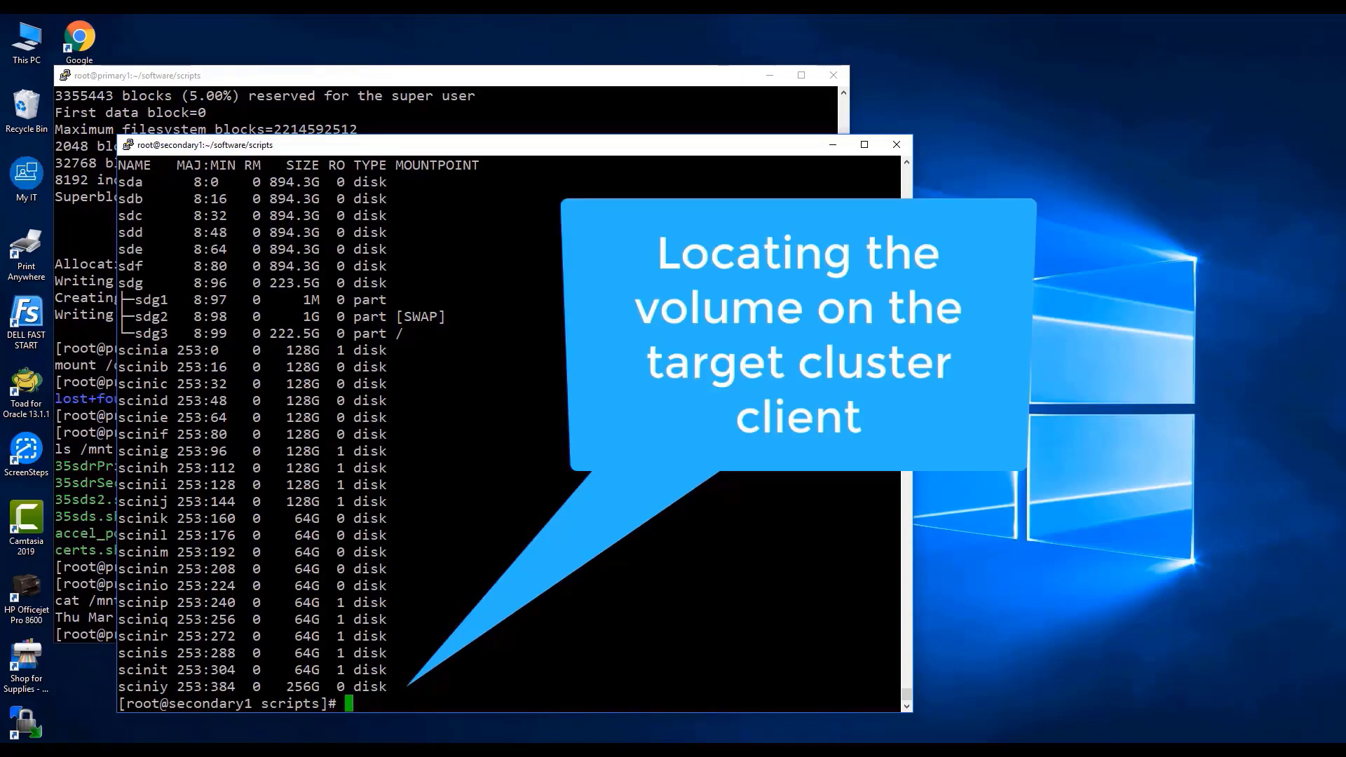
double_click(141, 687)
type("mount /dev/sciniy /mnt")
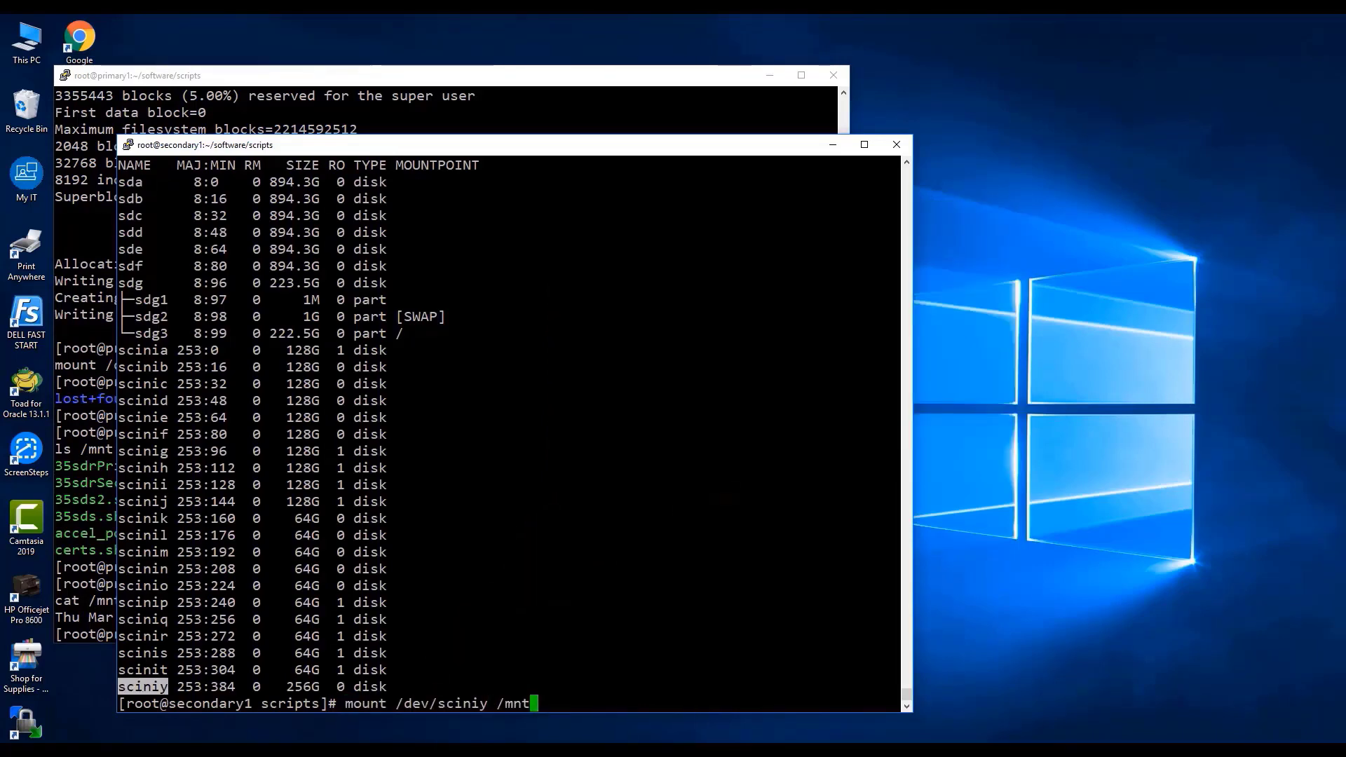
key("Return")
type("ls /mnt")
key("Return")
type("cat /mnt/date")
key("Return")
- Compare the 12:50:17 timestamp with primary1's, then unmount /mnt
left_click_drag(211, 687, 274, 688)
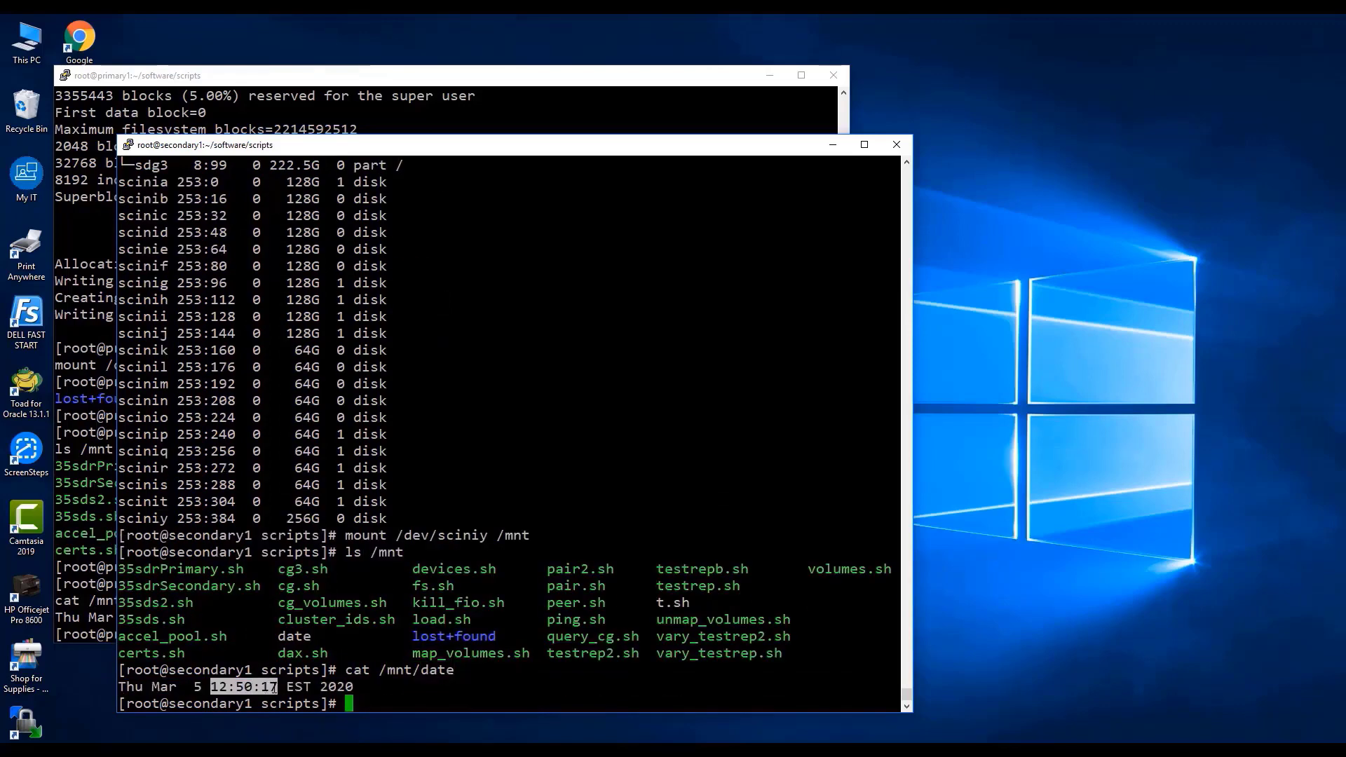
key("alt+Tab")
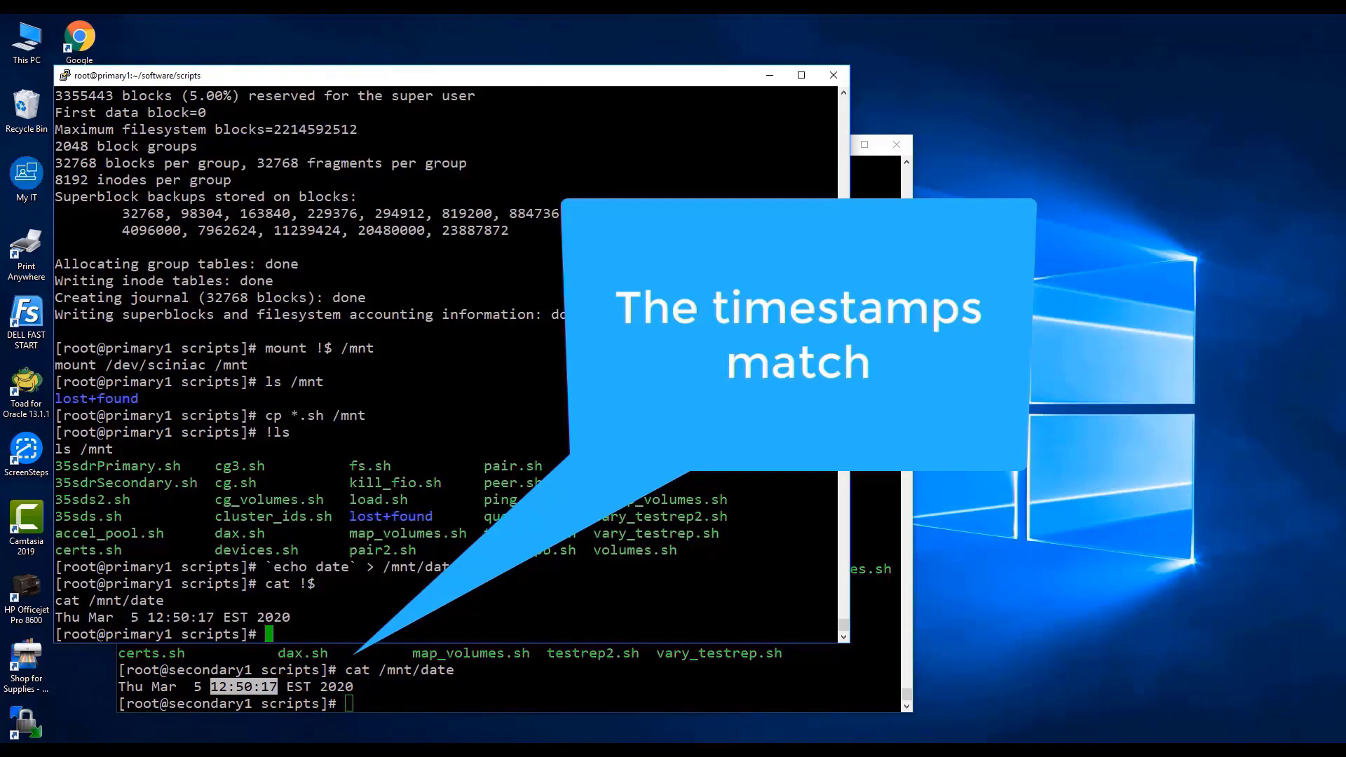
key("alt+Tab")
type("umount /m")
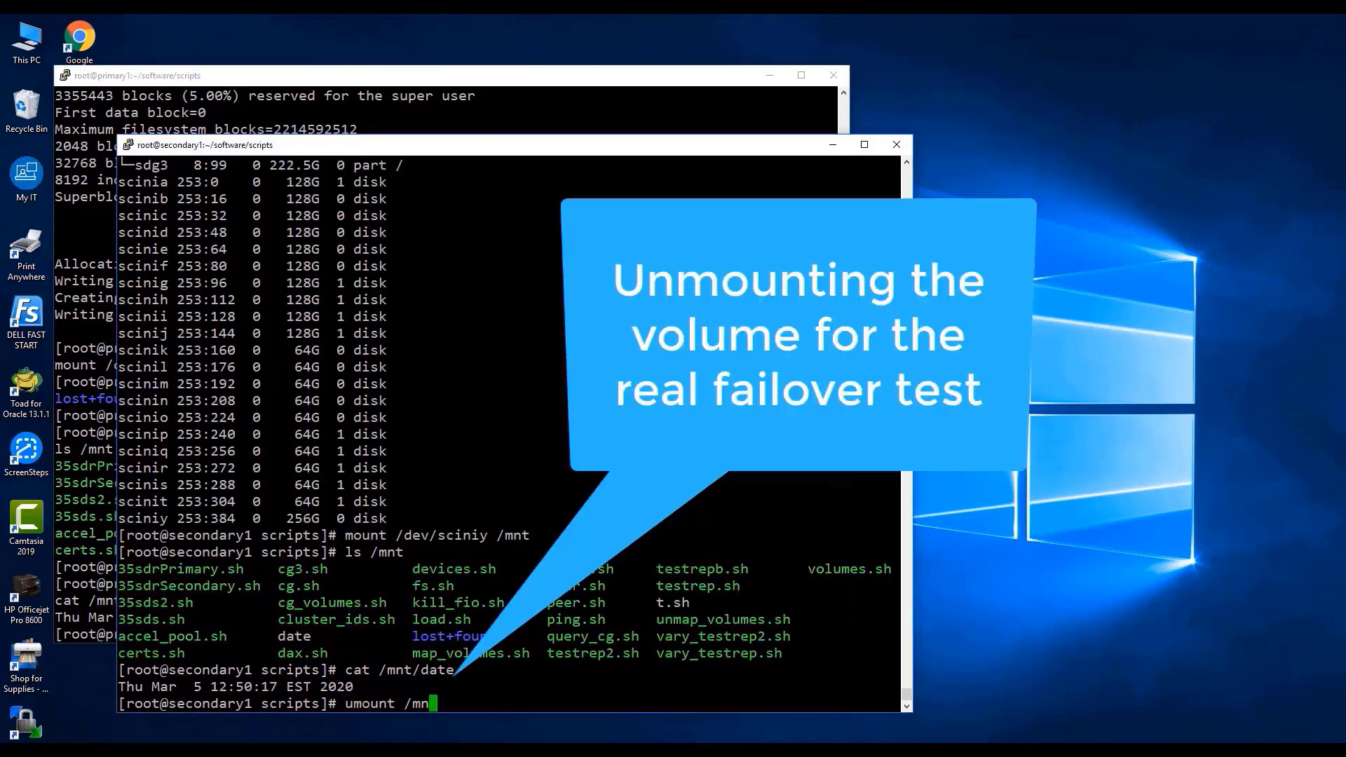
type("nt")
key("Return")
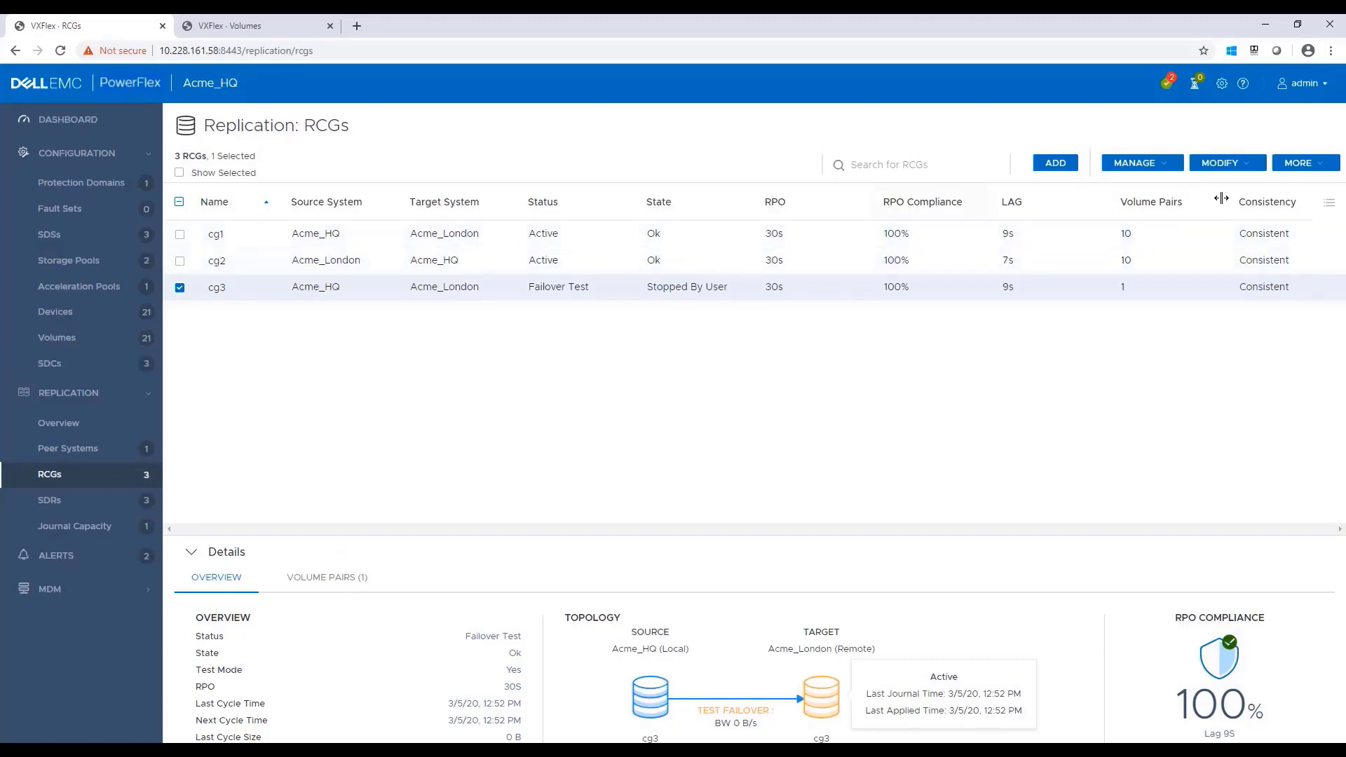
- Stop and approve the end of the cg3 test failover
left_click(1136, 163)
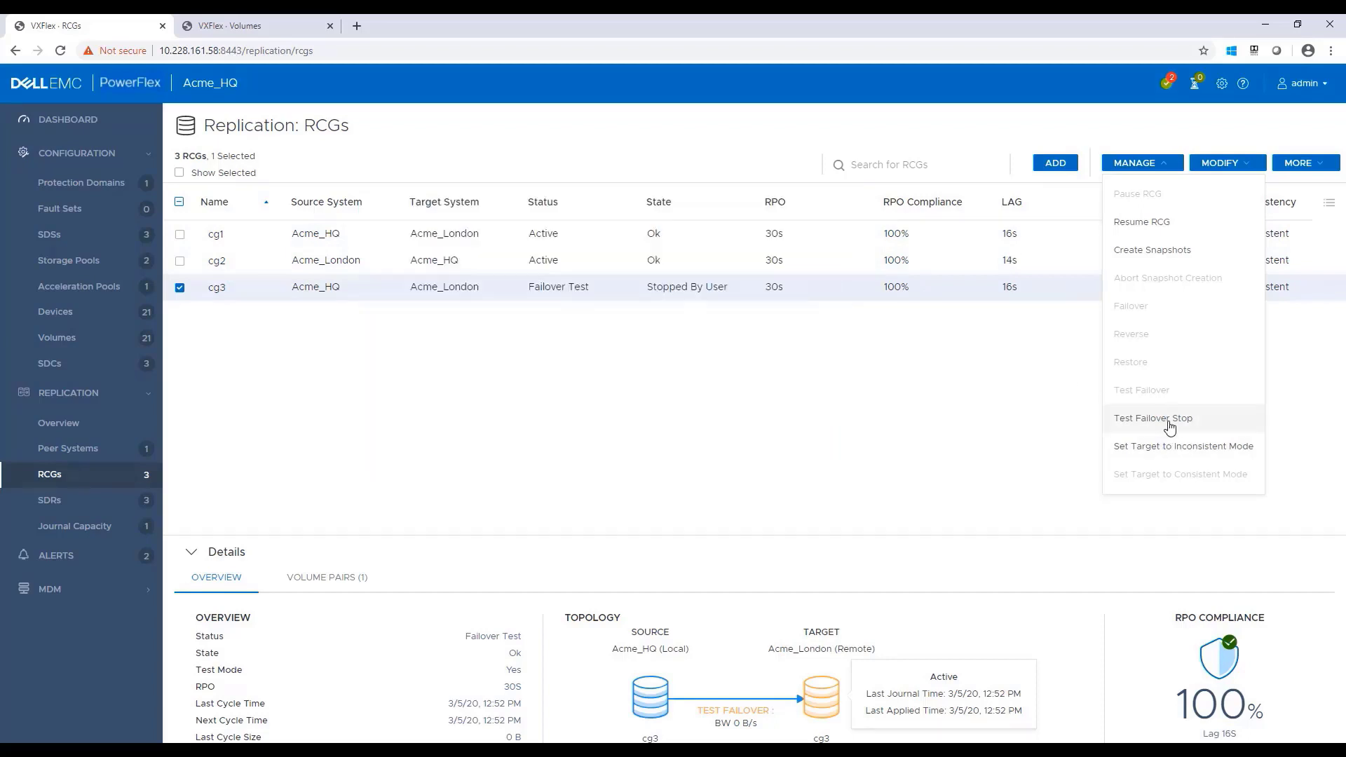
left_click(1168, 421)
left_click(820, 449)
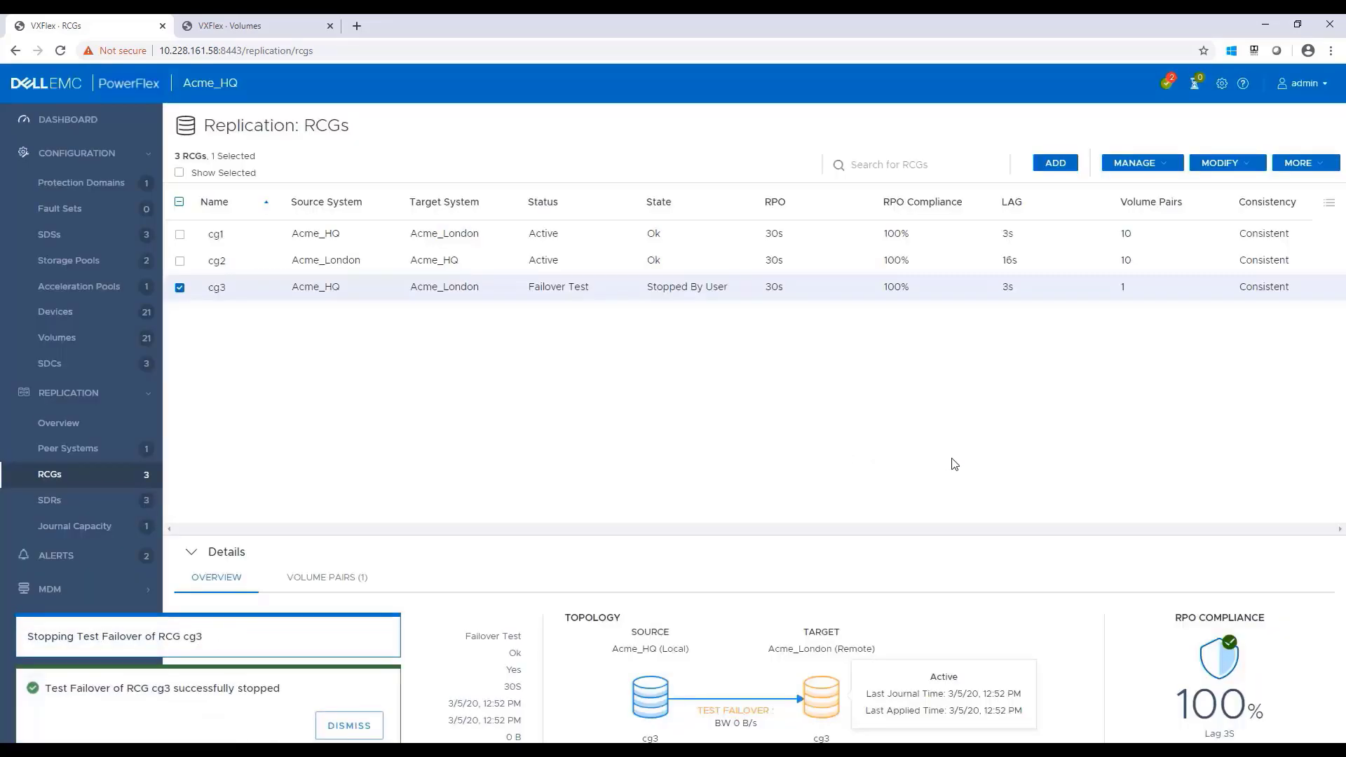
- Fail cg3 over with a switchover, confirming the sync and failover
left_click(1140, 164)
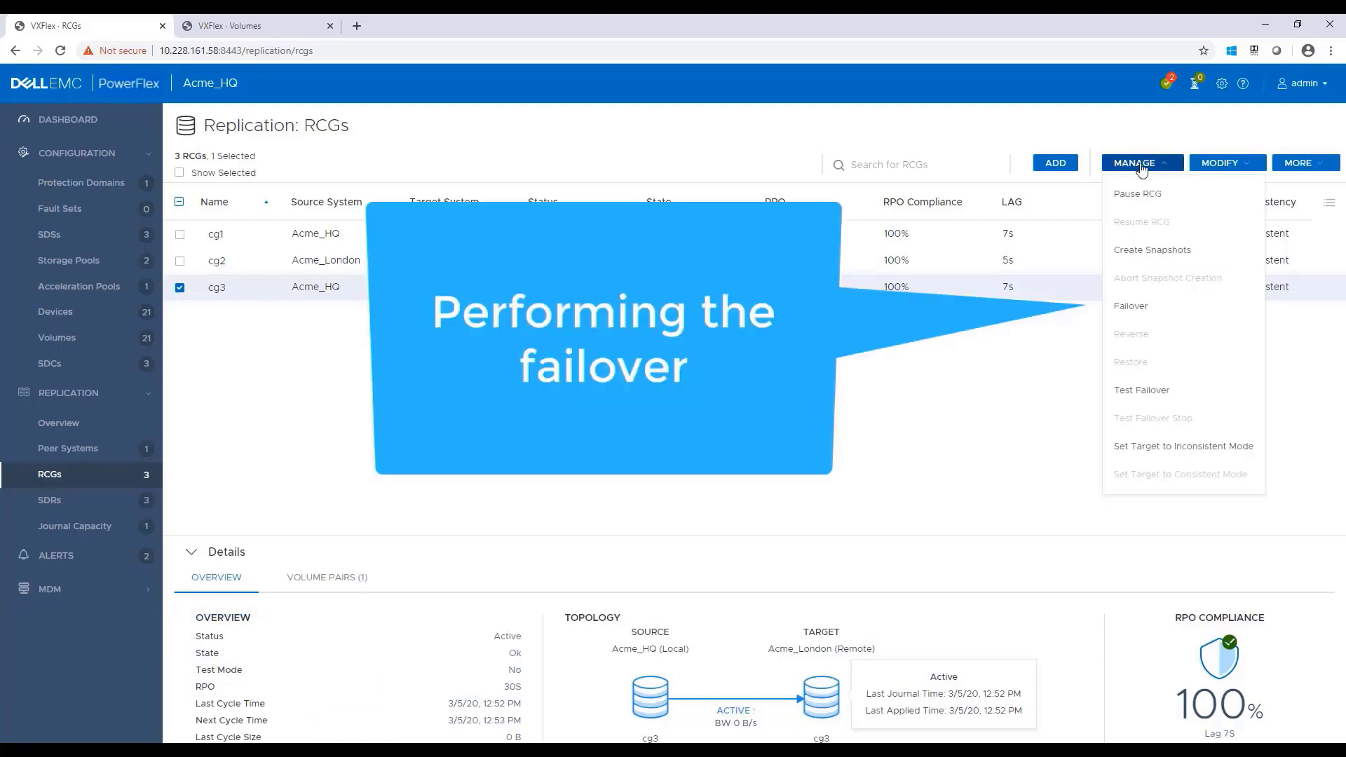
left_click(1129, 306)
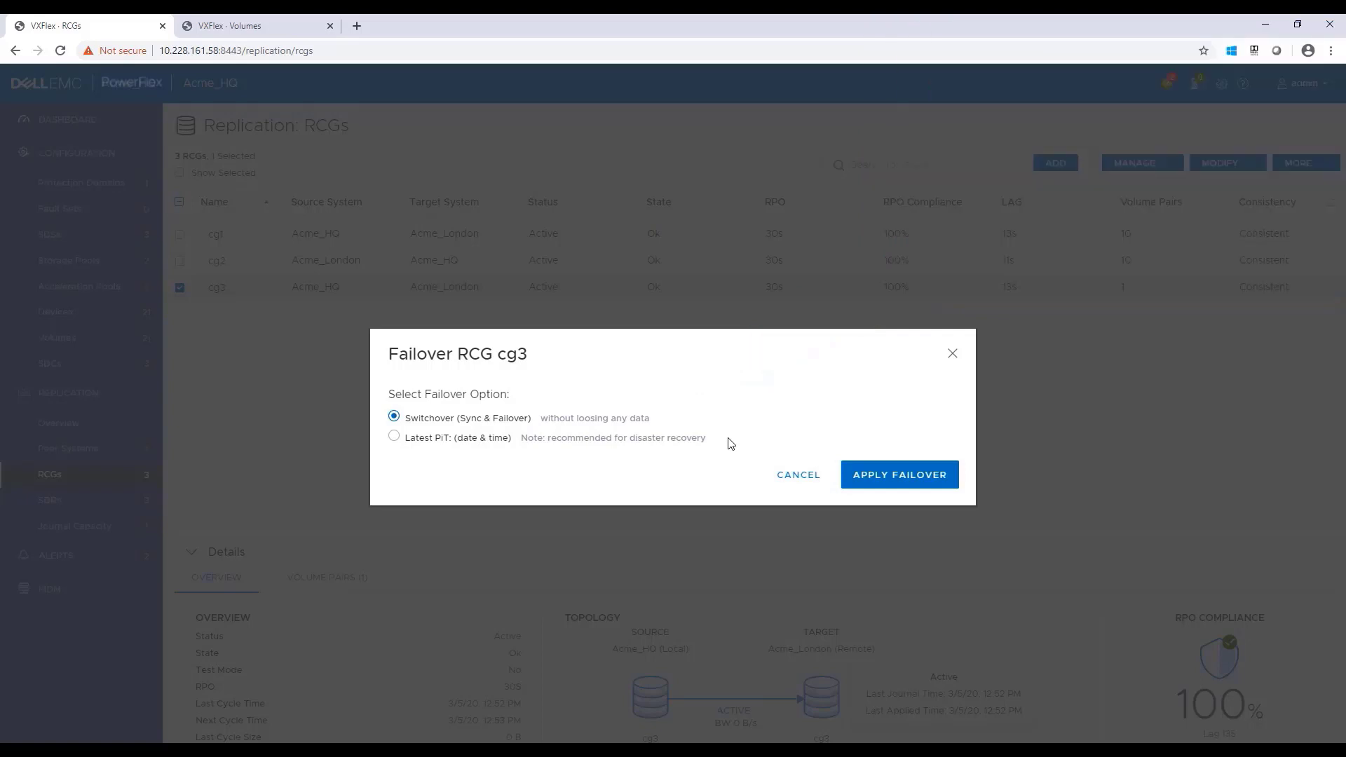
left_click(933, 488)
left_click(834, 487)
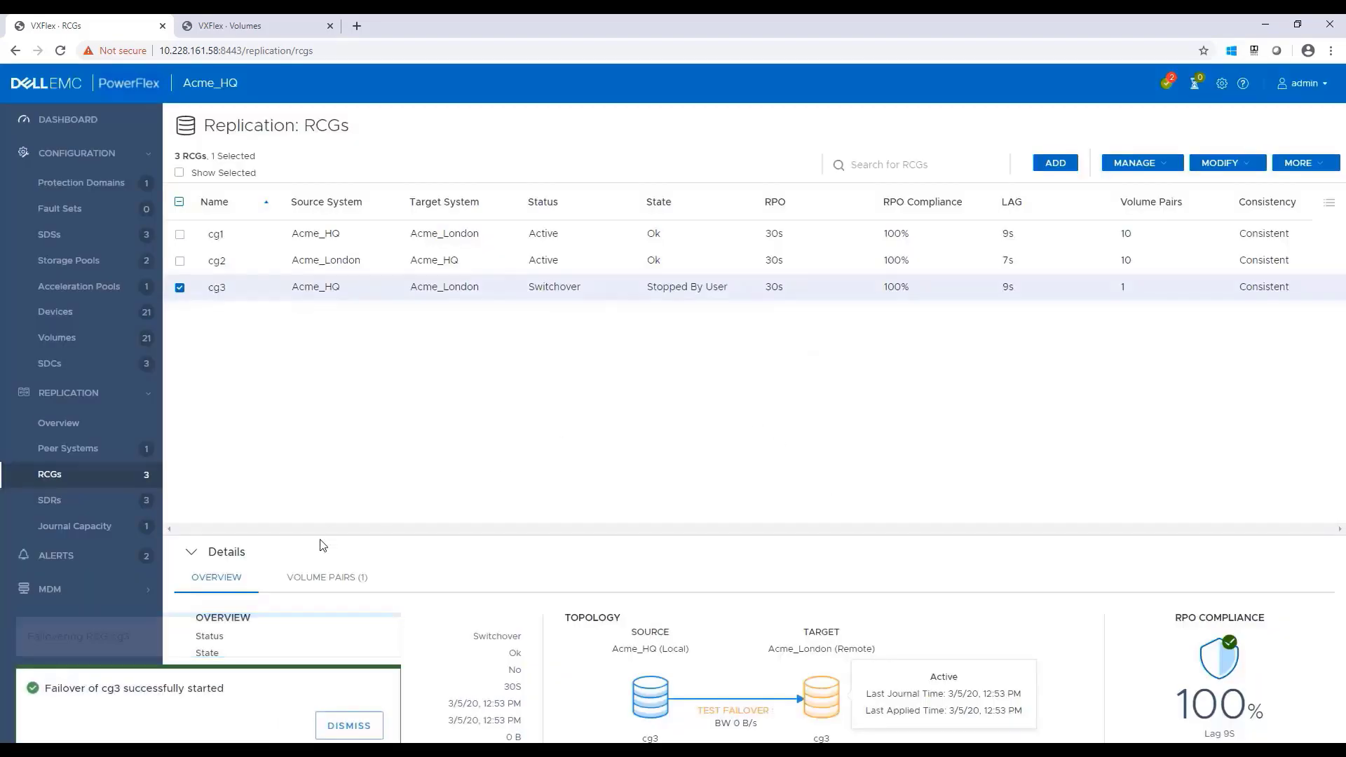
- Reverse cg3's replication direction
left_click(1127, 164)
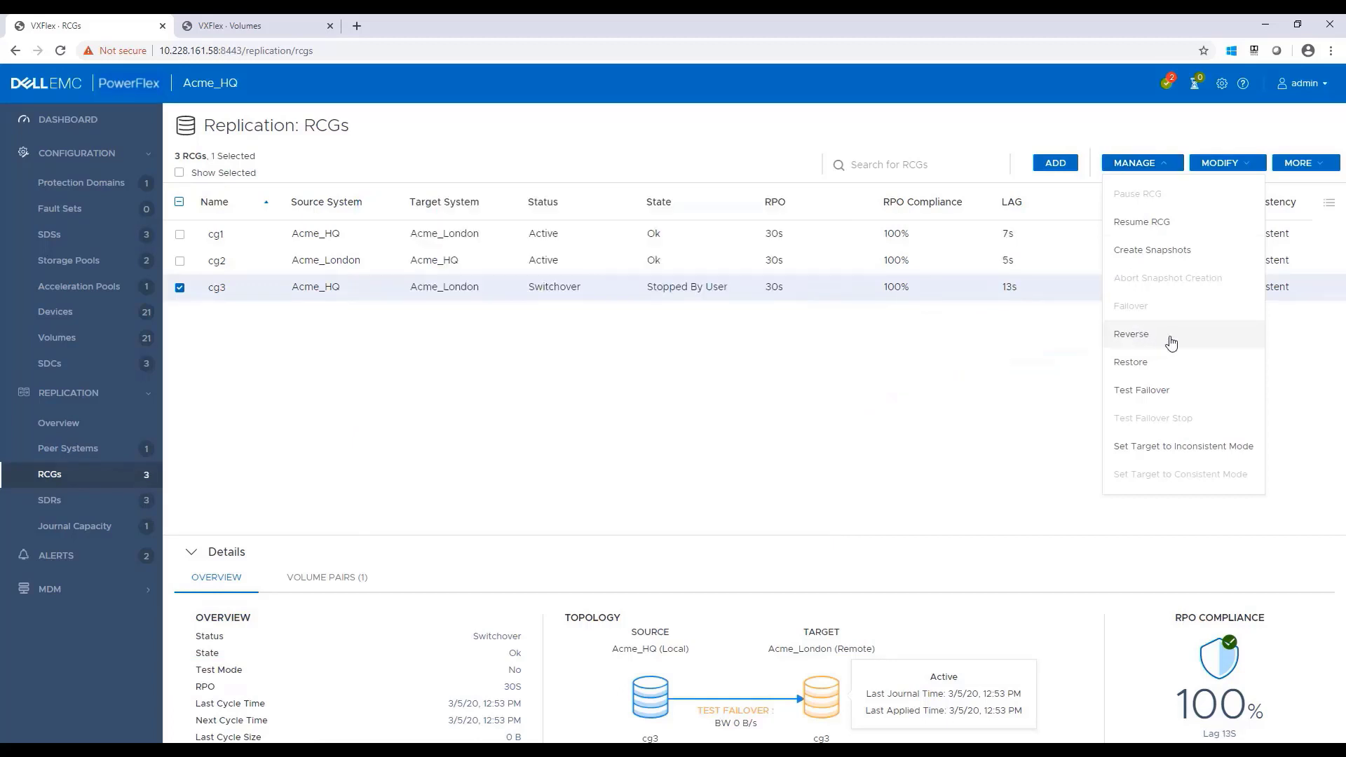
left_click(1170, 340)
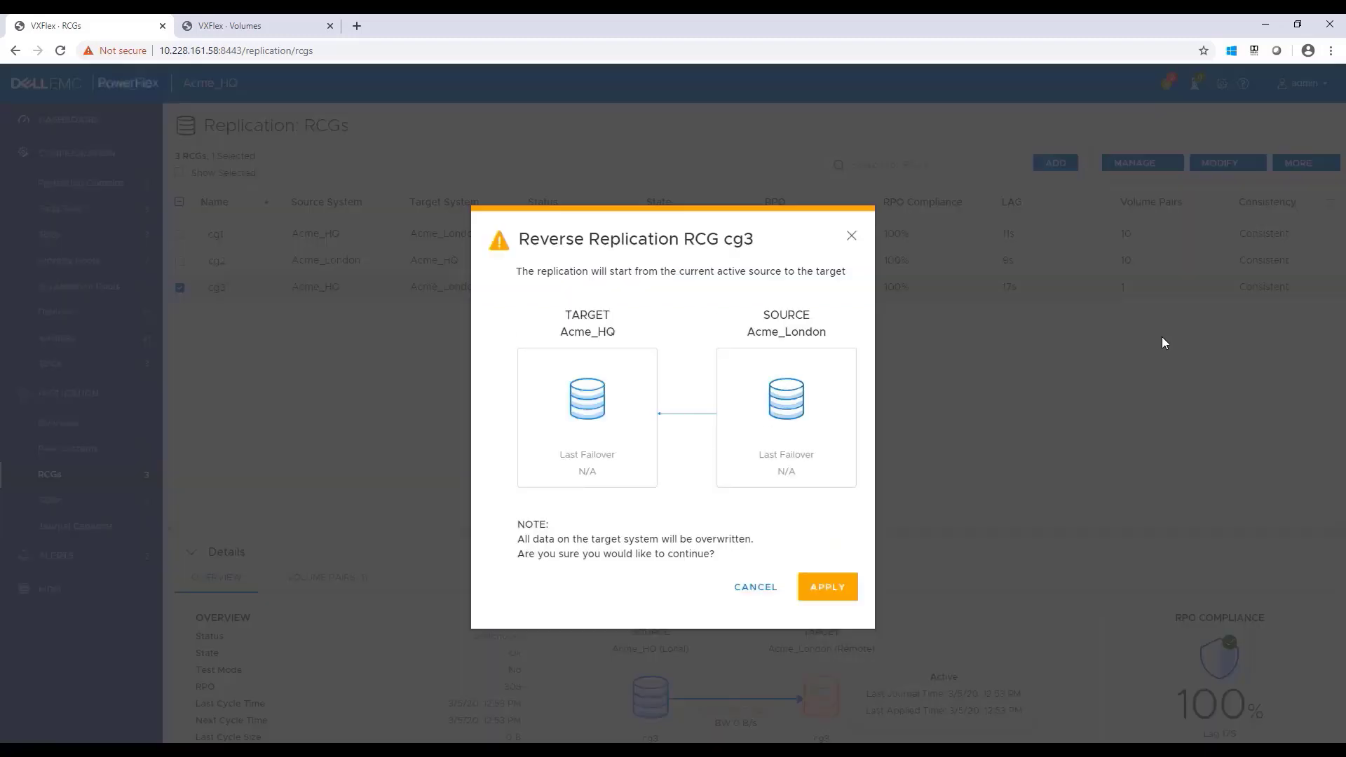
left_click(830, 593)
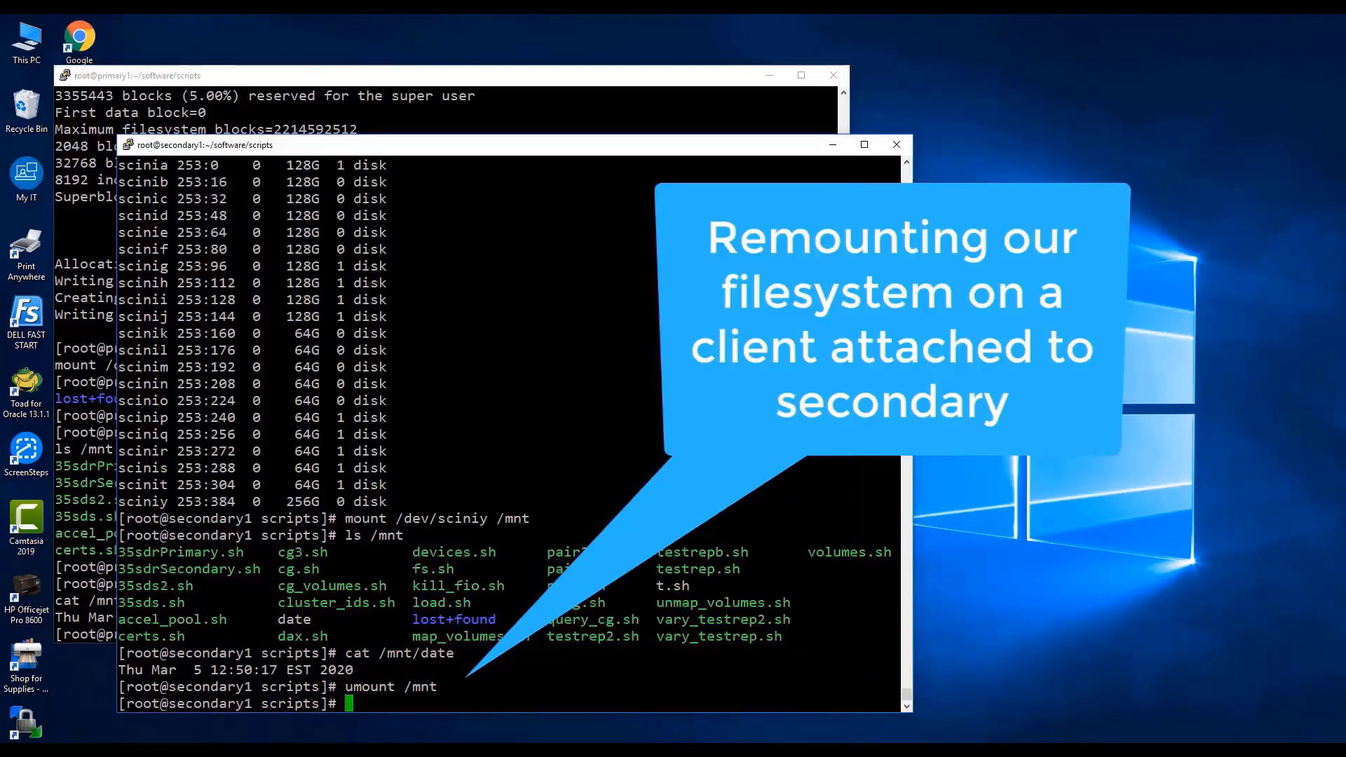
- On secondary1, remount /mnt, write the current time into /mnt/date, and display the new 12:54:07 timestamp
type("!mount")
key("Return")
type("!ls")
key("Return")
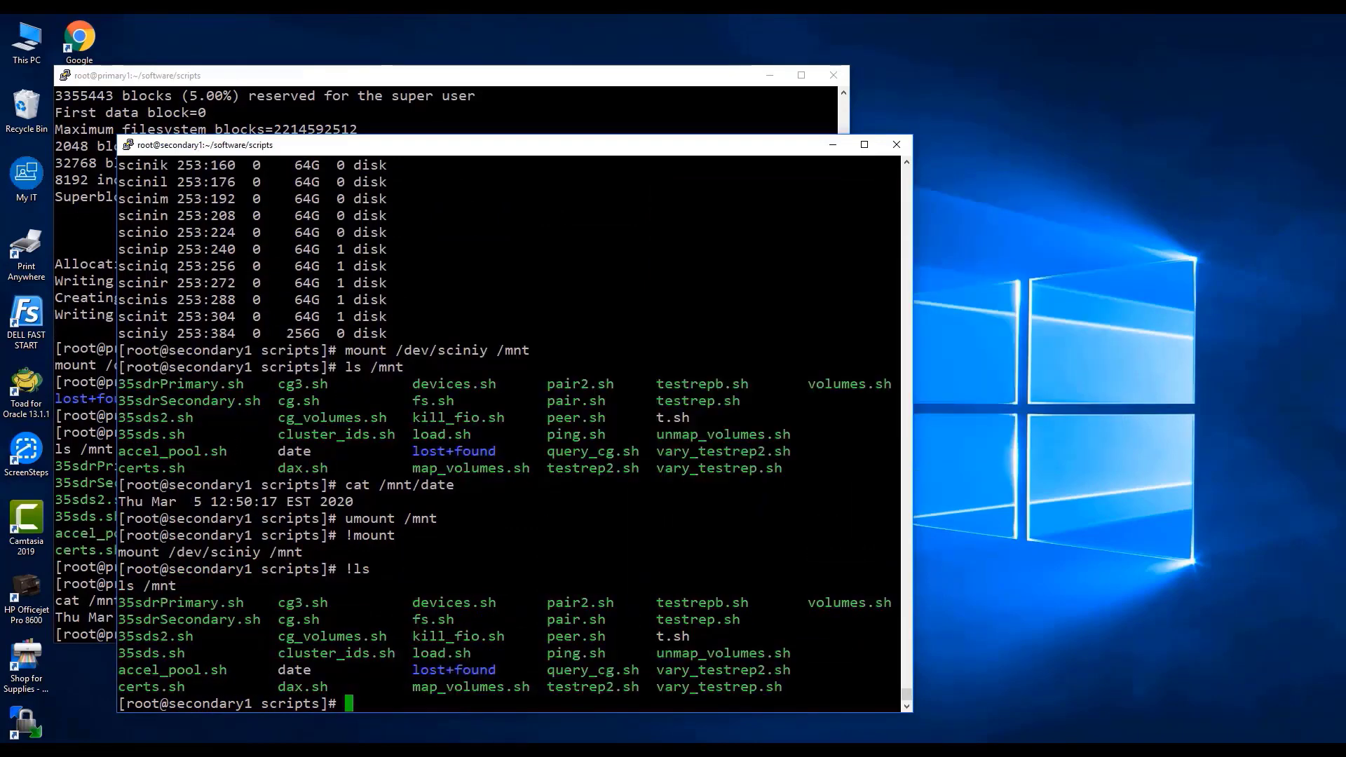
type("`echo date` > /mnt/dat")
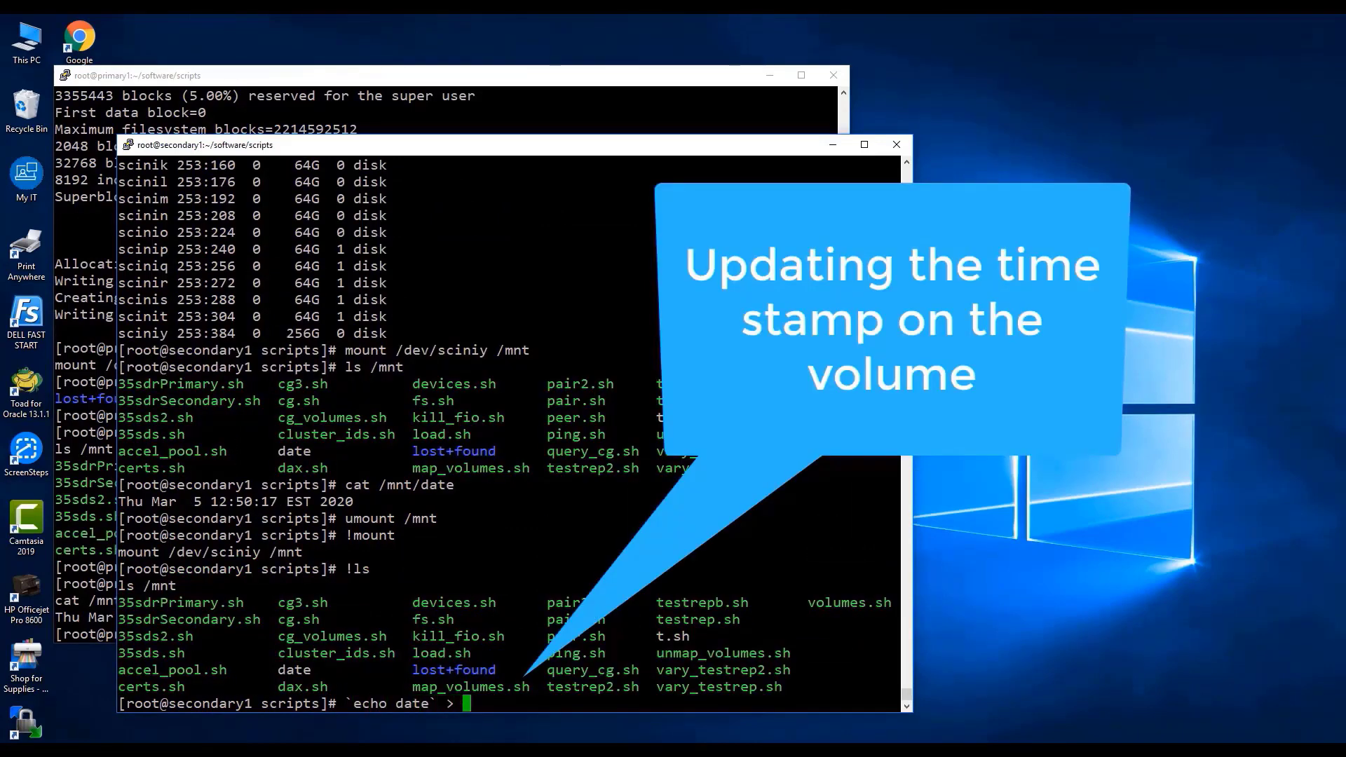
type("e")
key("Return")
type("cat !$")
key("Return")
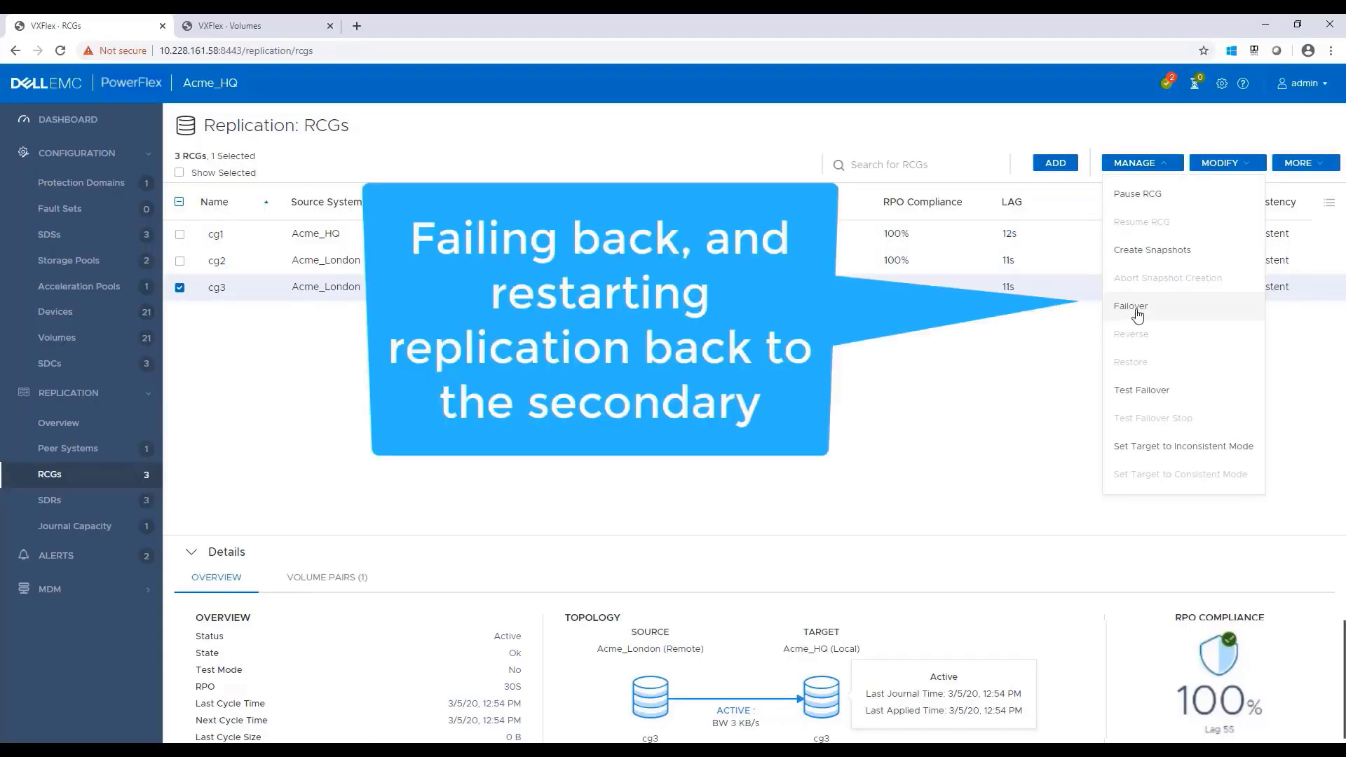
- Fail cg3 back over, confirming the sync and failover
left_click(1135, 308)
left_click(916, 482)
left_click(820, 486)
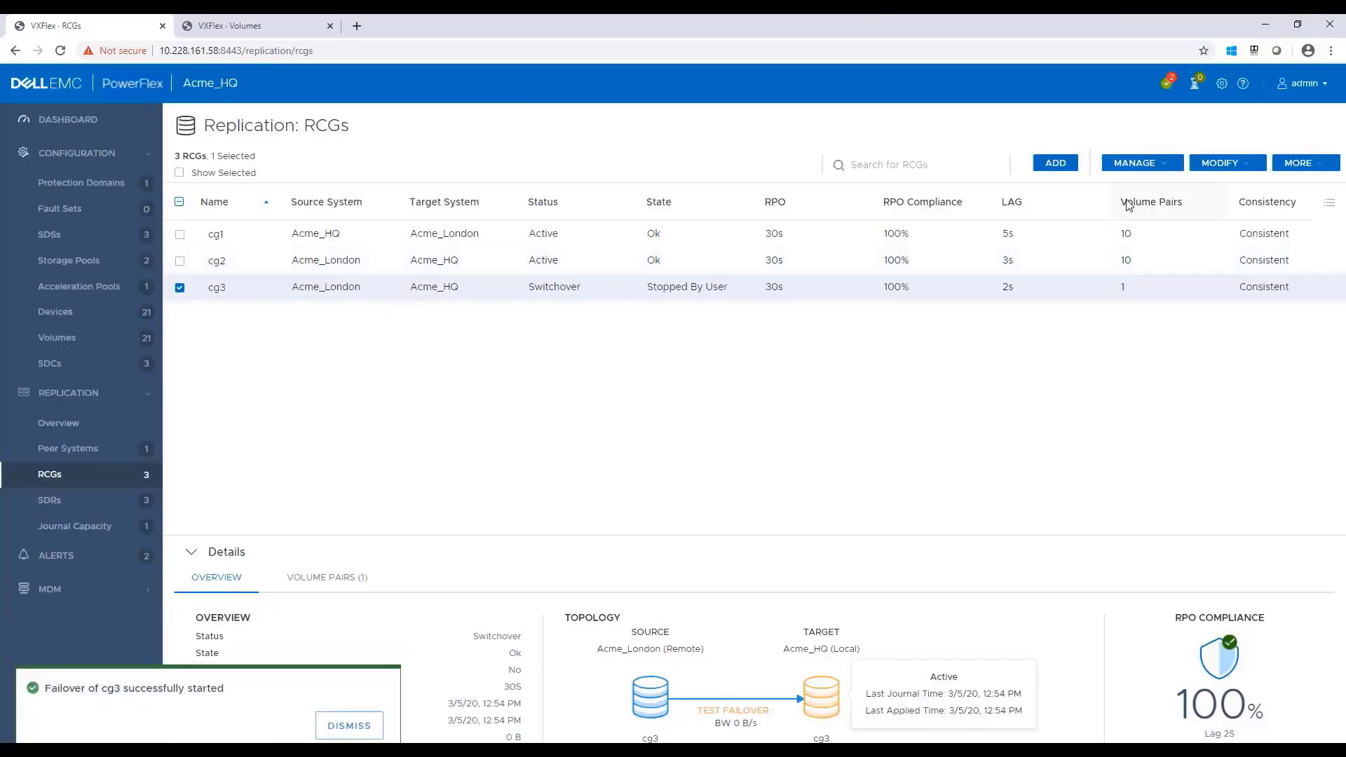
- Reverse cg3's replication to run from Acme_HQ to Acme_London again
left_click(1134, 163)
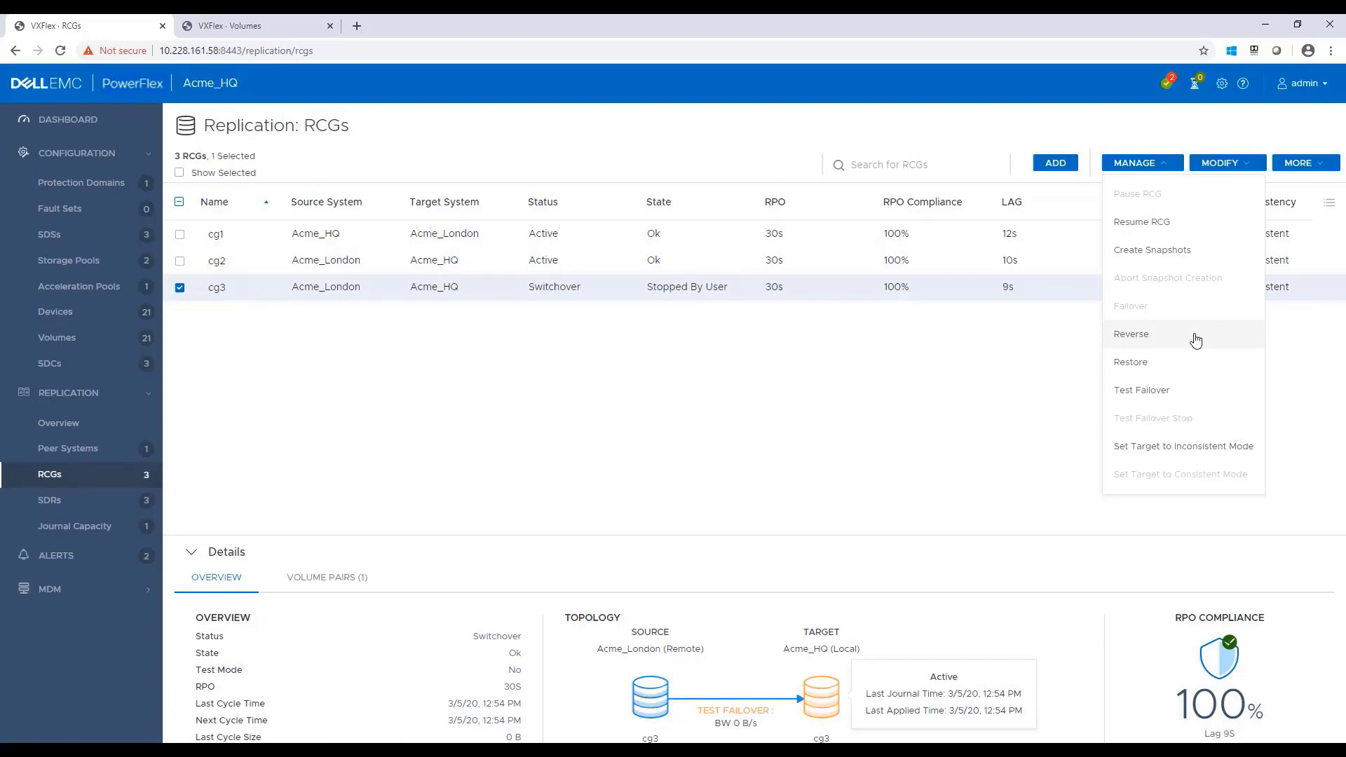
left_click(1192, 336)
left_click(828, 588)
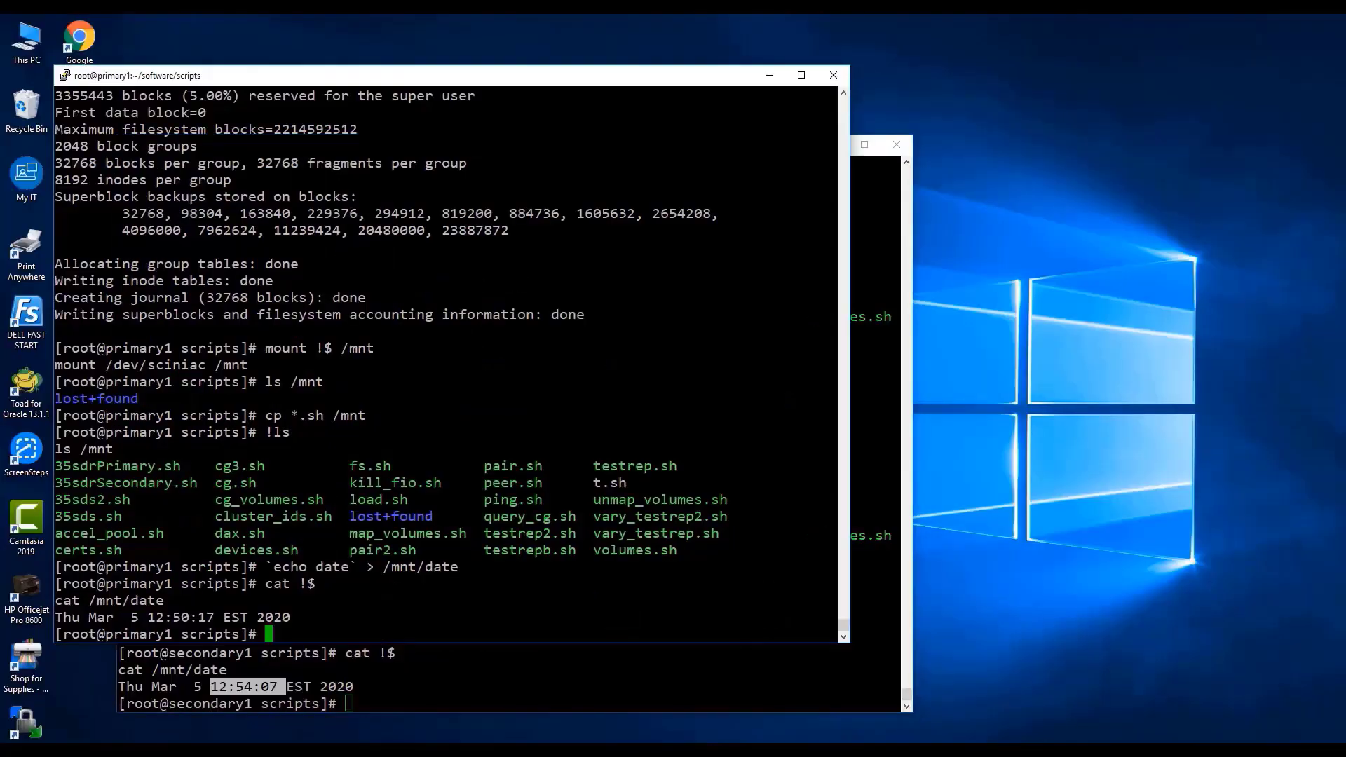
- On primary1, show the current date file, then unmount /mnt
type("!cat")
key("Return")
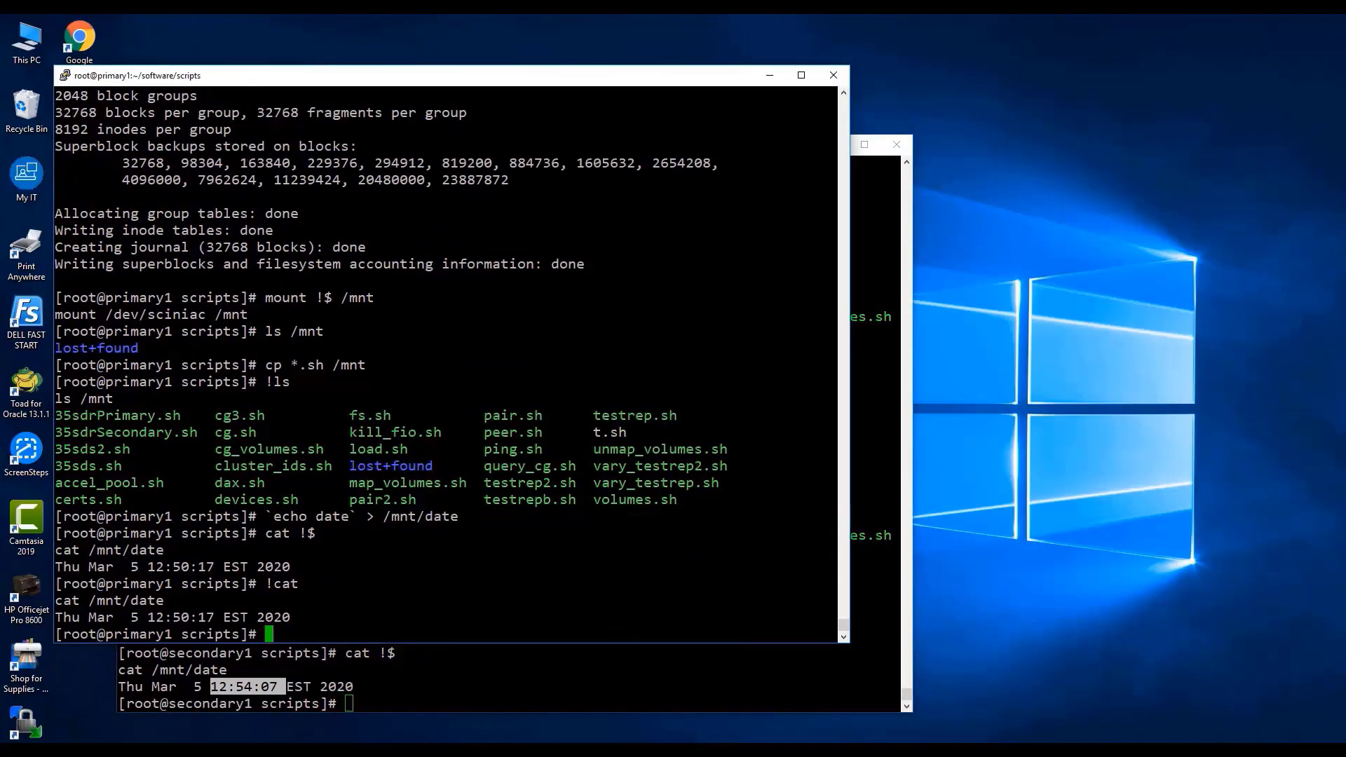
type("umount /mnt")
key("Return")
- Remount the volume on /mnt and print the date file again
type("!mount")
key("Return")
type("!cat")
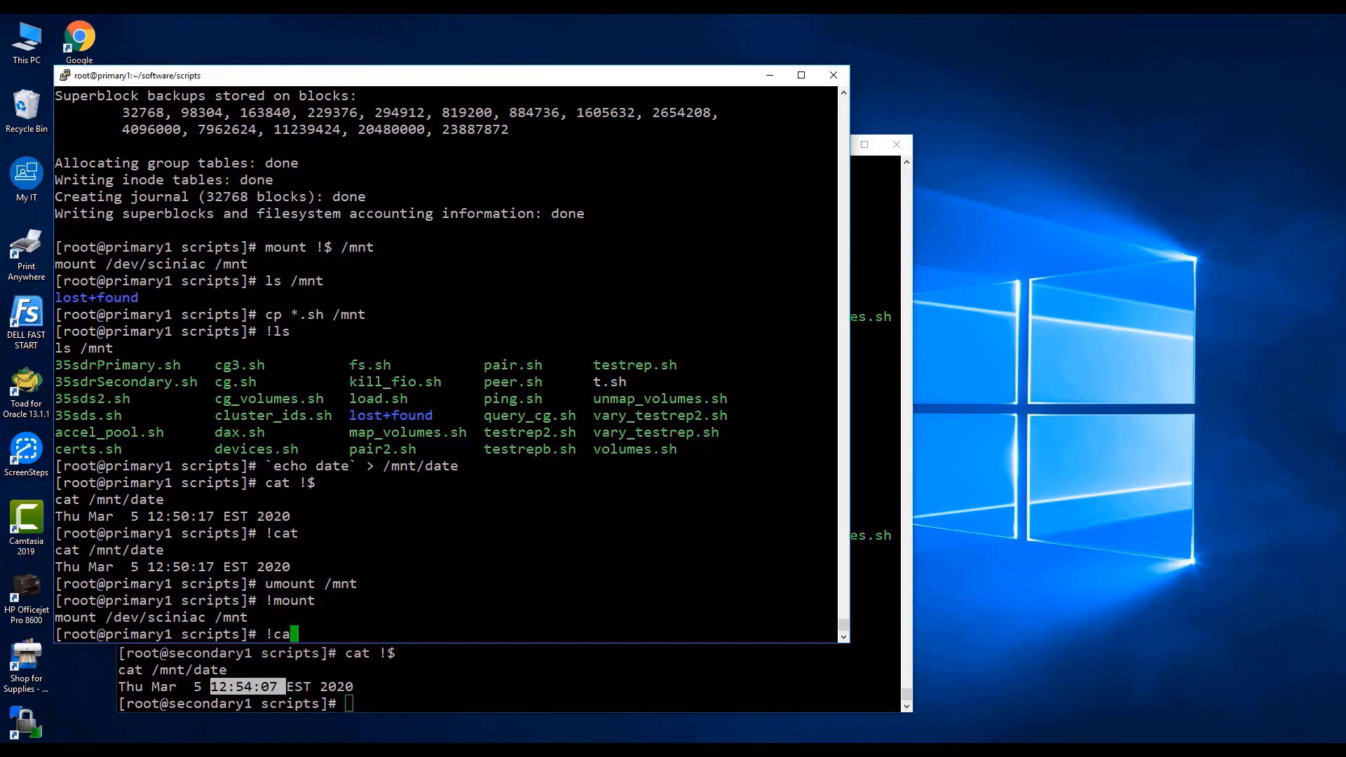
key("Return")
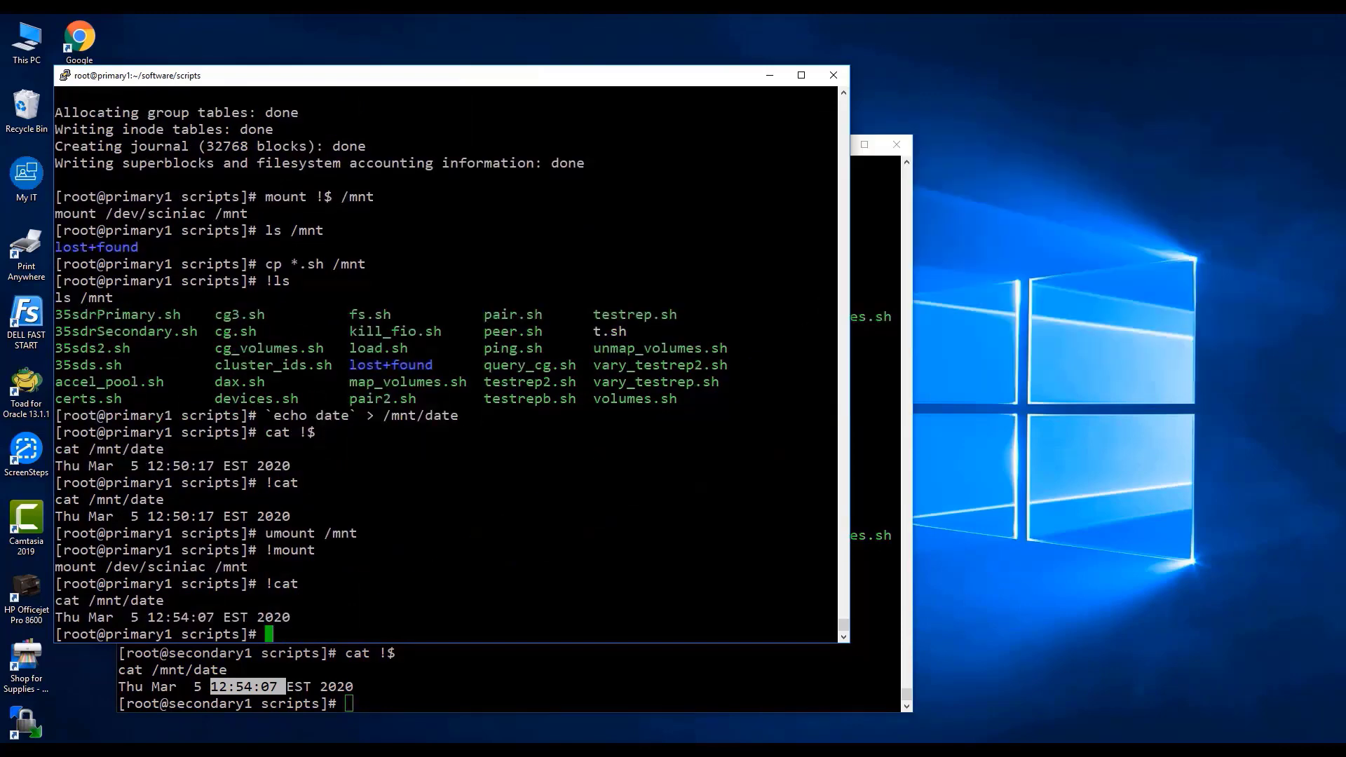